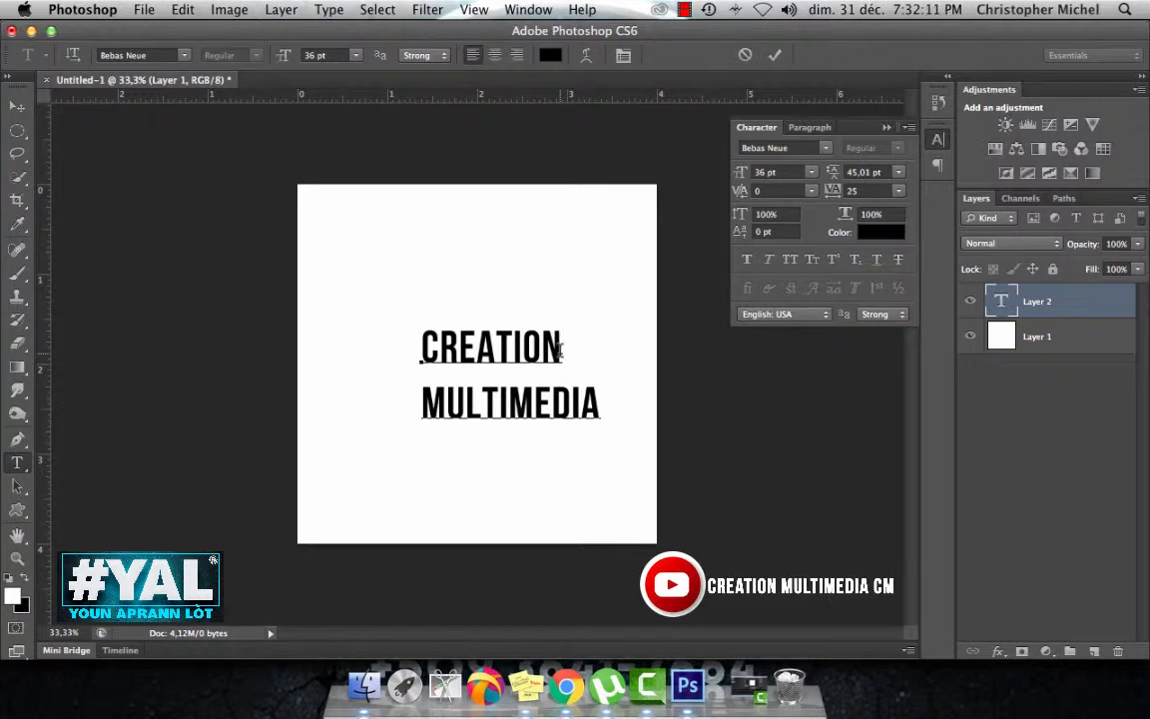
# Step: Append "MUL" to the CREATION line and select that whole line
pyautogui.write('MUL')
pyautogui.moveTo(422, 348); pyautogui.dragTo(661, 287)
# Step: Try Optical kerning on the selected CREATION MUL line, and restore its kerning to 0
pyautogui.click(769, 190)
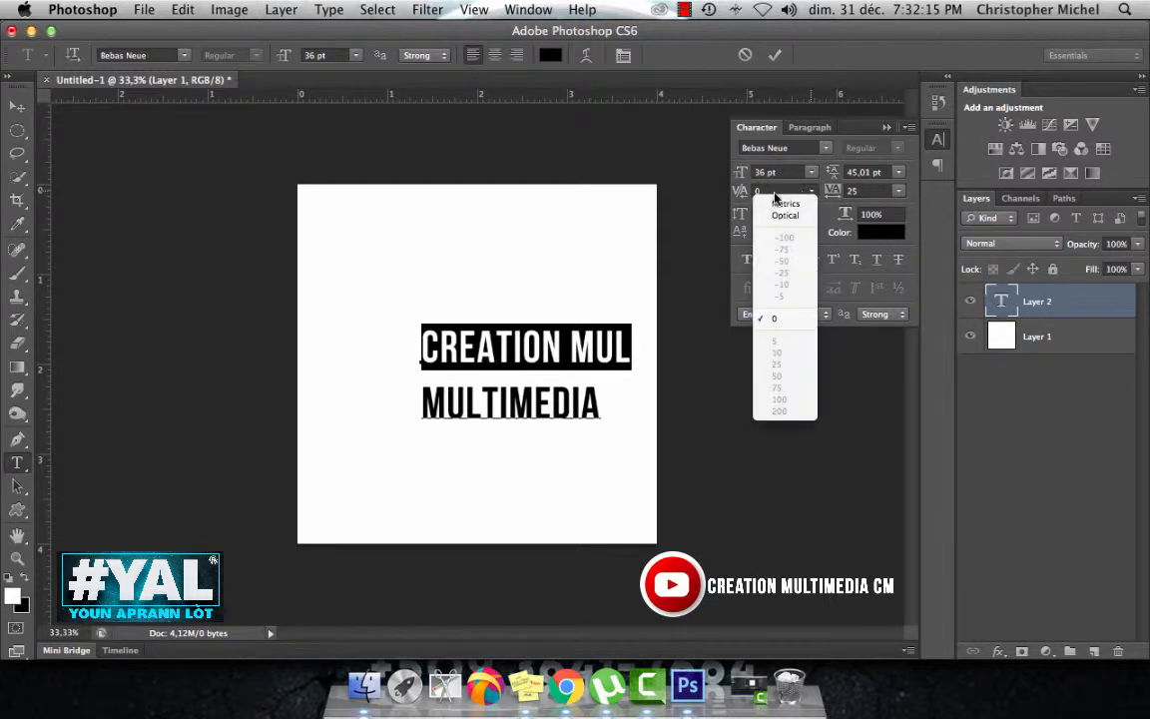
pyautogui.click(770, 221)
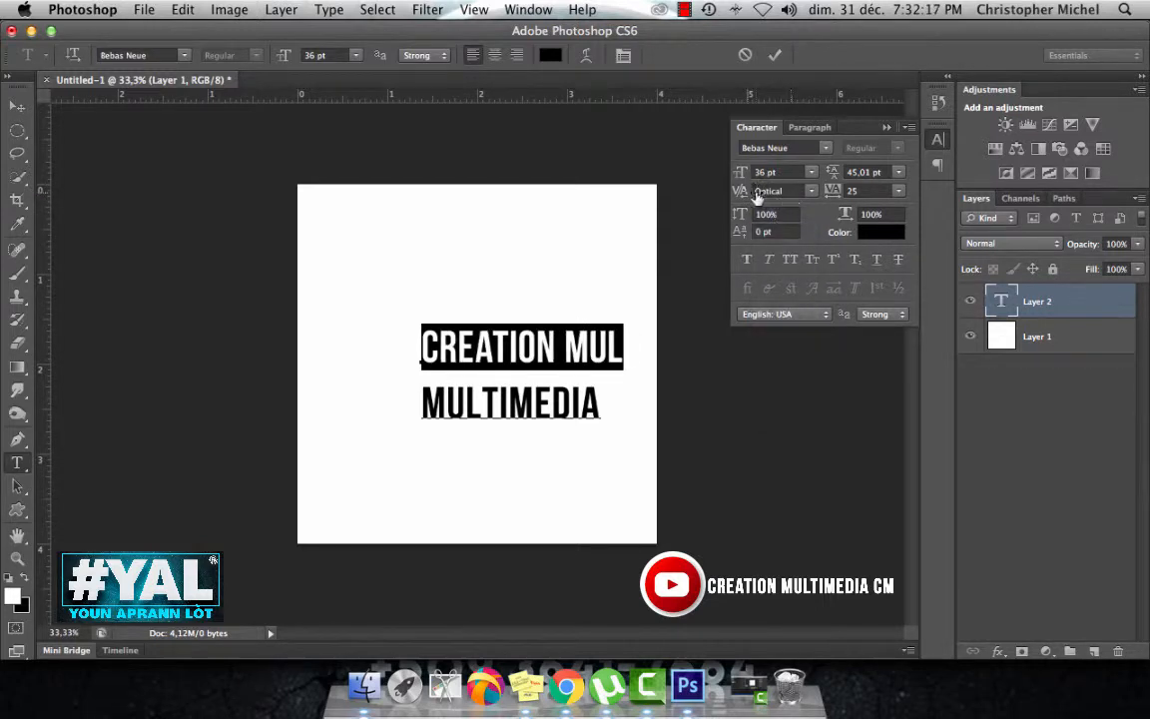
pyautogui.click(765, 190)
pyautogui.write('0')
pyautogui.press('Return')
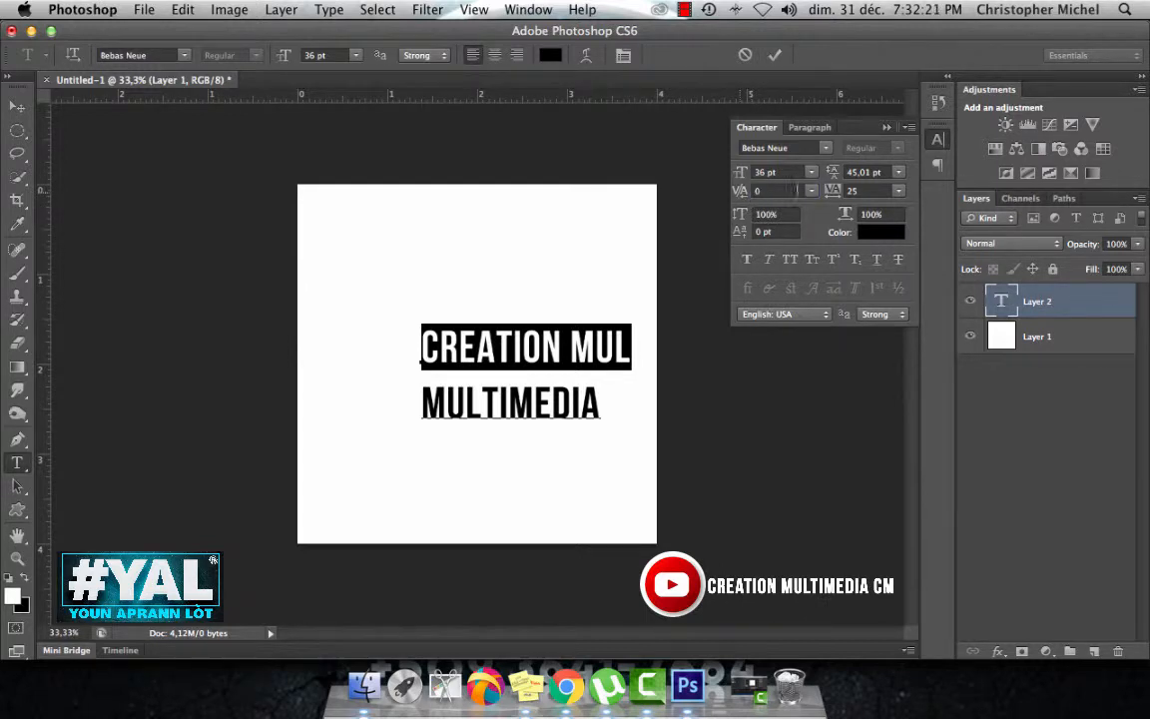
# Step: Try the Optical and Metrics kerning options on the selected first line
pyautogui.click(736, 197)
pyautogui.moveTo(746, 194); pyautogui.dragTo(697, 200)
pyautogui.click(812, 190)
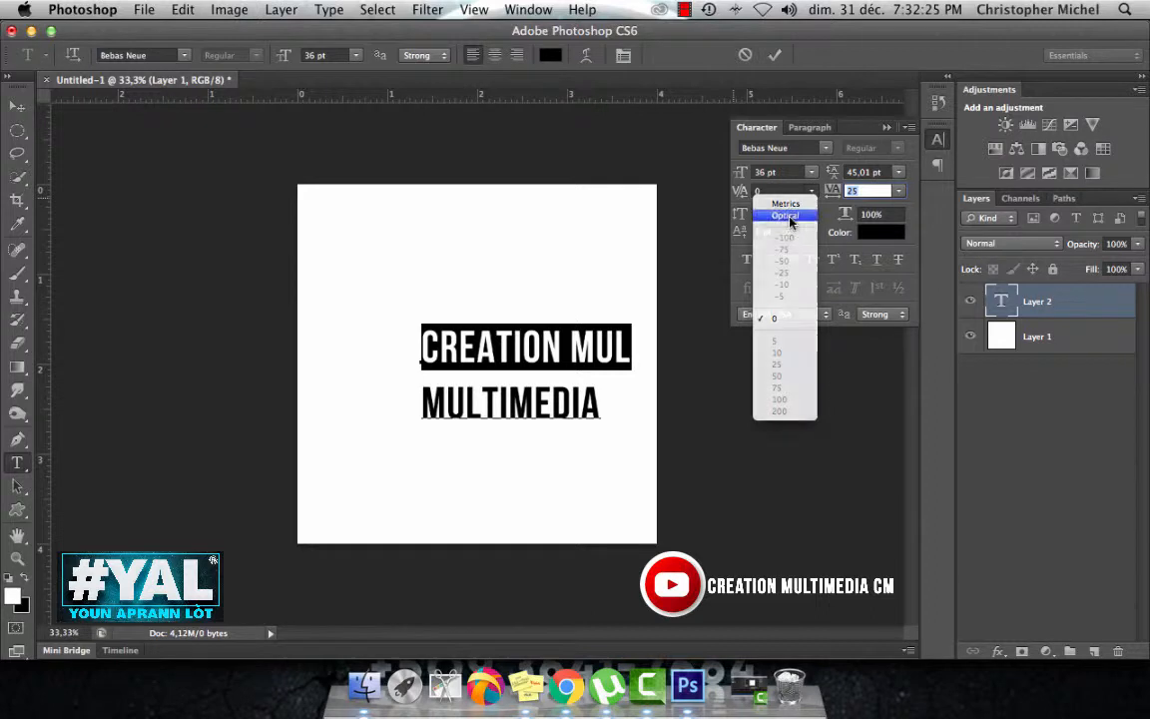
pyautogui.click(788, 215)
pyautogui.click(805, 190)
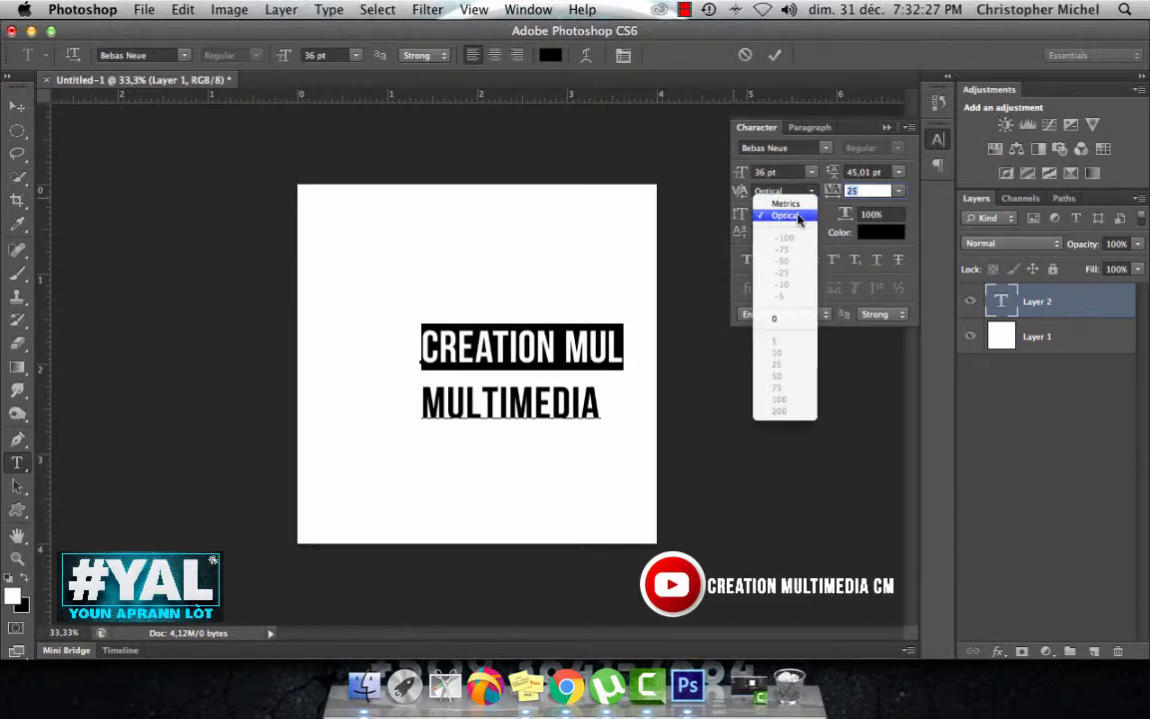
pyautogui.click(794, 213)
pyautogui.click(811, 191)
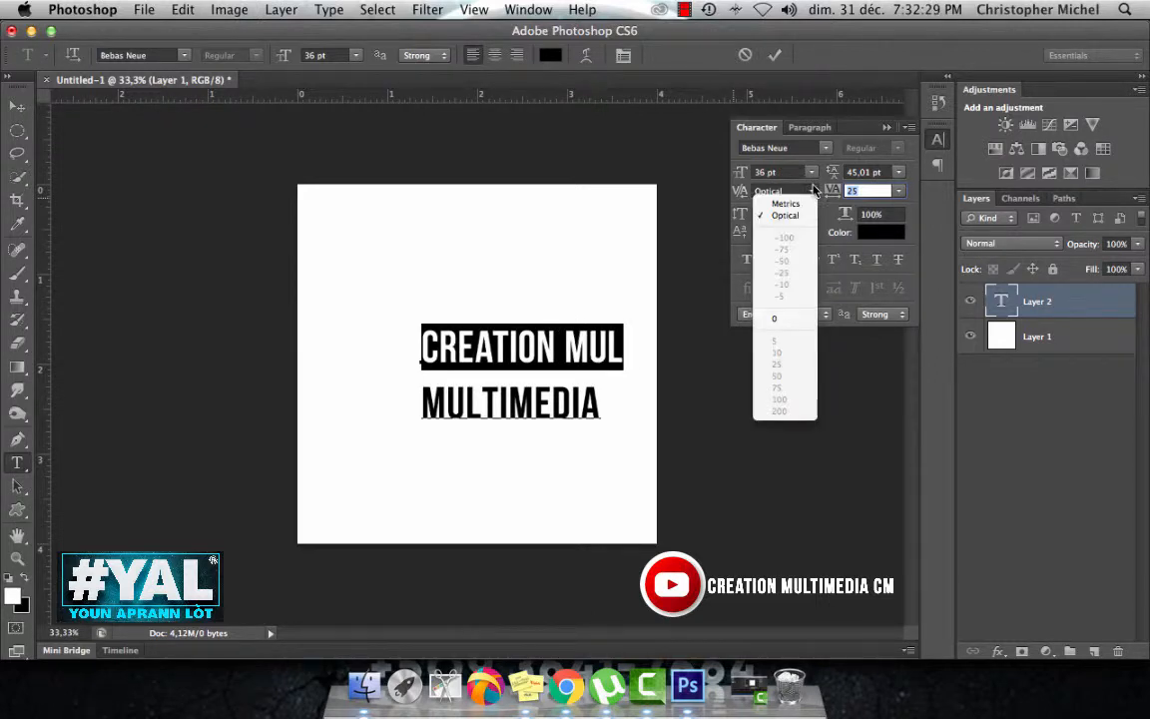
pyautogui.click(788, 202)
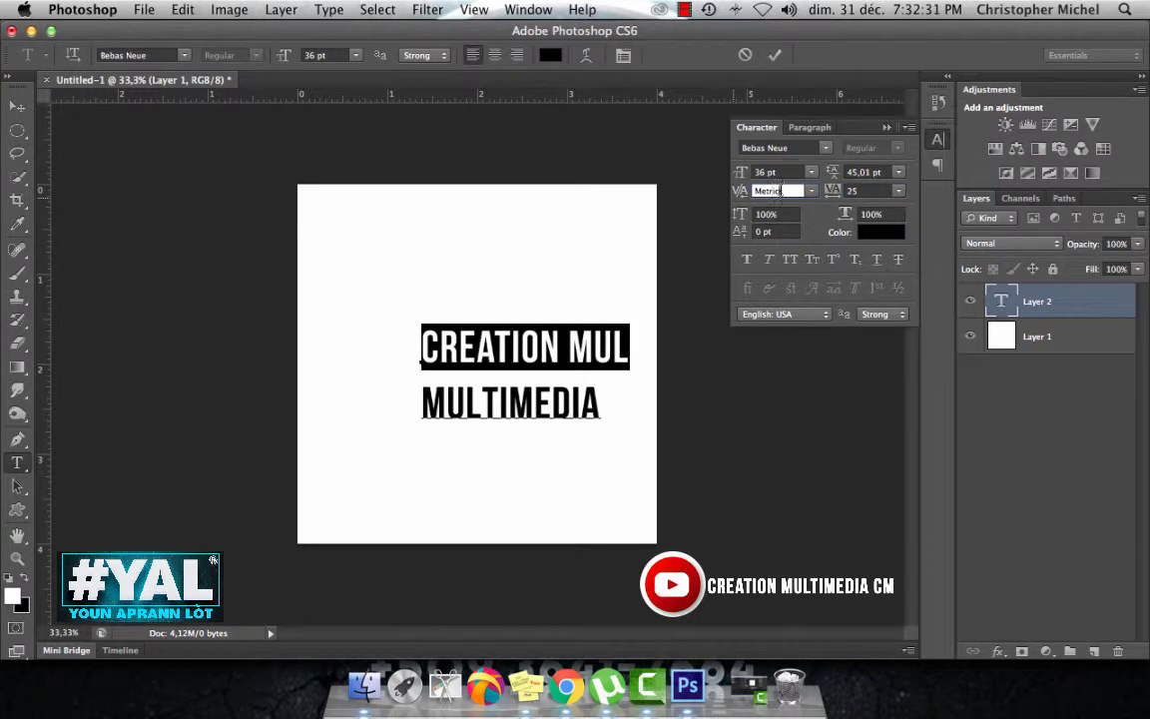
# Step: Reset the kerning of the selected CREATION MUL text to 0
pyautogui.keyDown('shift'); pyautogui.click(780, 192); pyautogui.keyUp('shift')
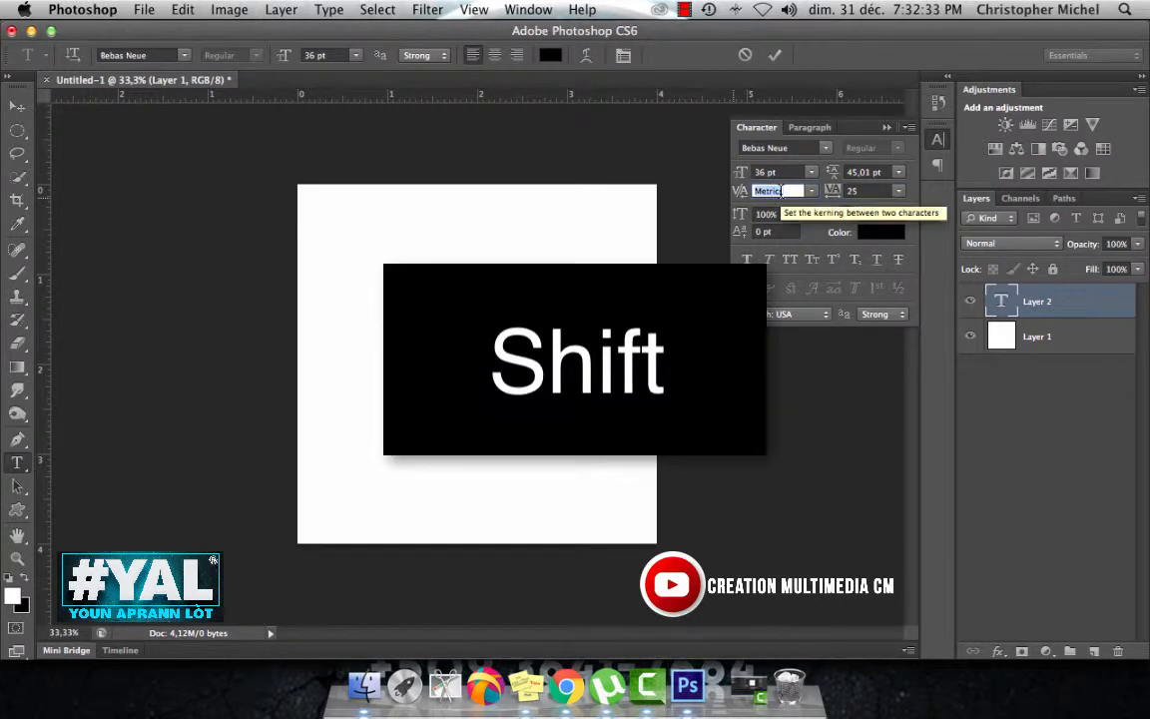
pyautogui.write('20')
pyautogui.press('Return')
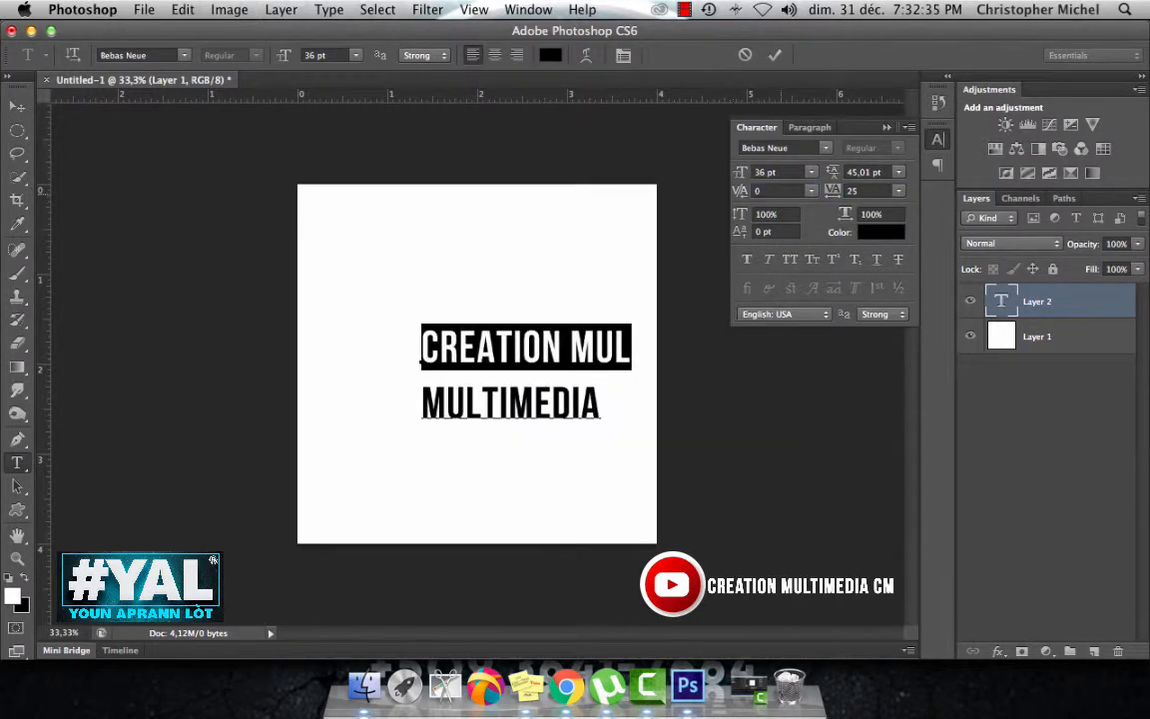
pyautogui.click(812, 191)
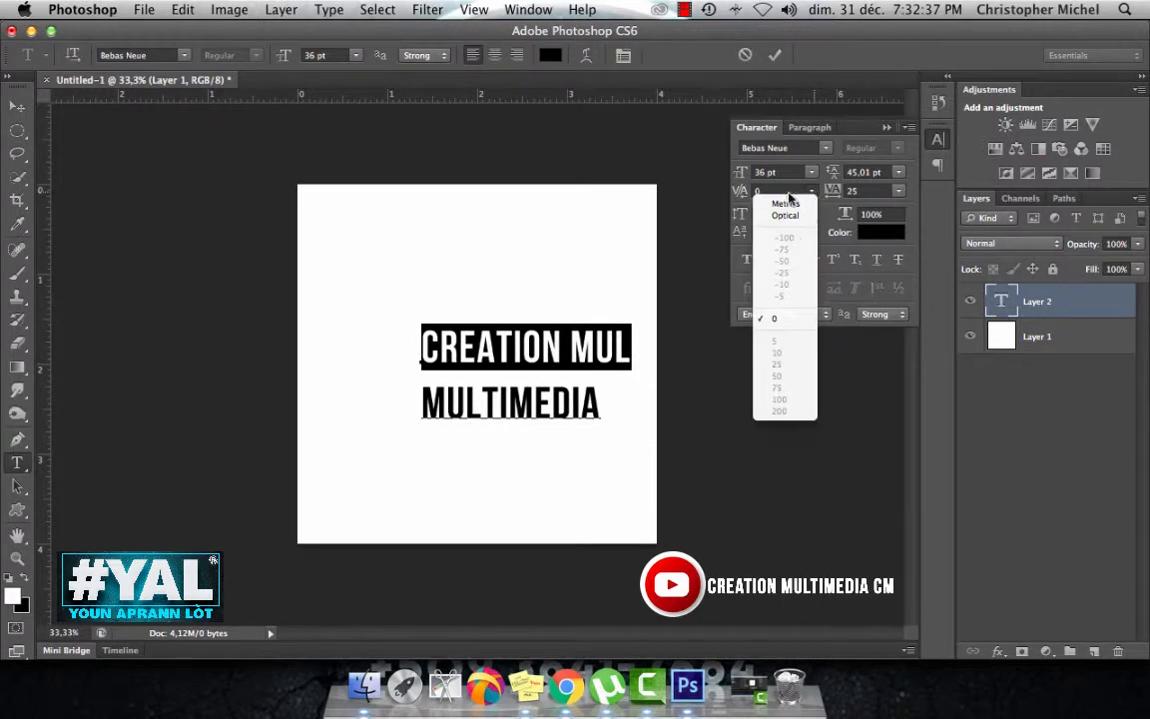
pyautogui.click(781, 186)
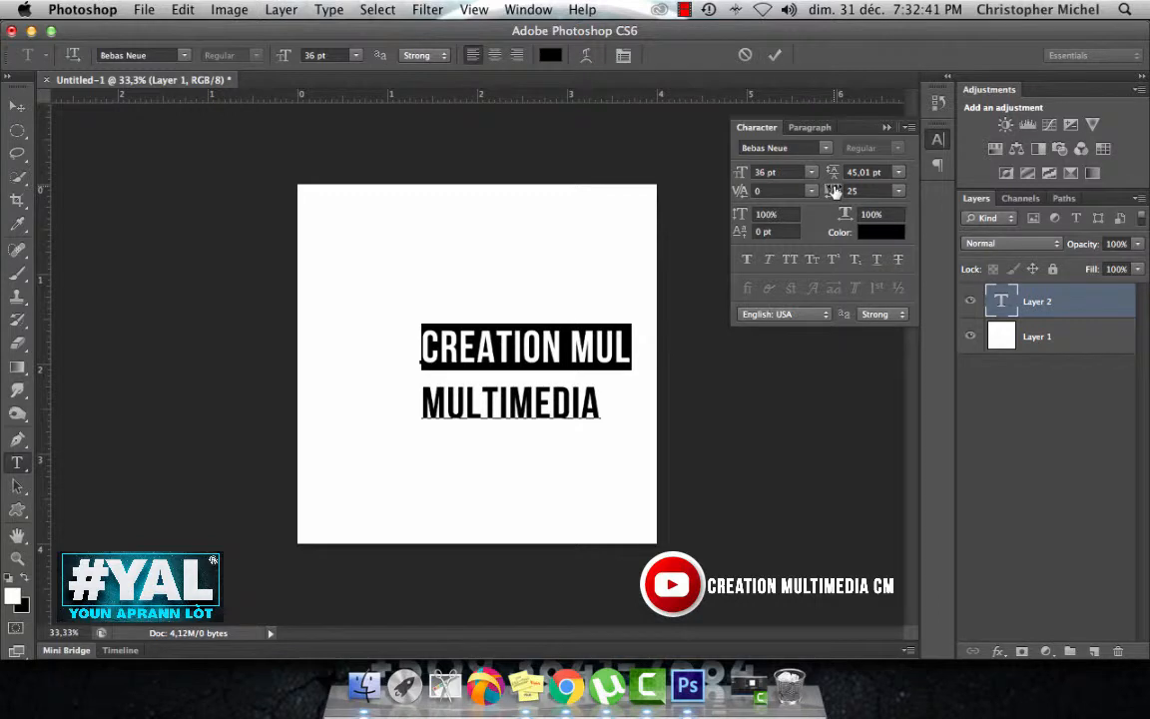
# Step: Set the selected line's tracking to 5, vertical scale to 158% and horizontal scale to 165%, and move the text left to fit the canvas
pyautogui.moveTo(835, 191)
pyautogui.mouseDown()
pyautogui.moveTo(860, 190)
pyautogui.moveTo(813, 187)
pyautogui.moveTo(834, 192)
pyautogui.mouseUp()
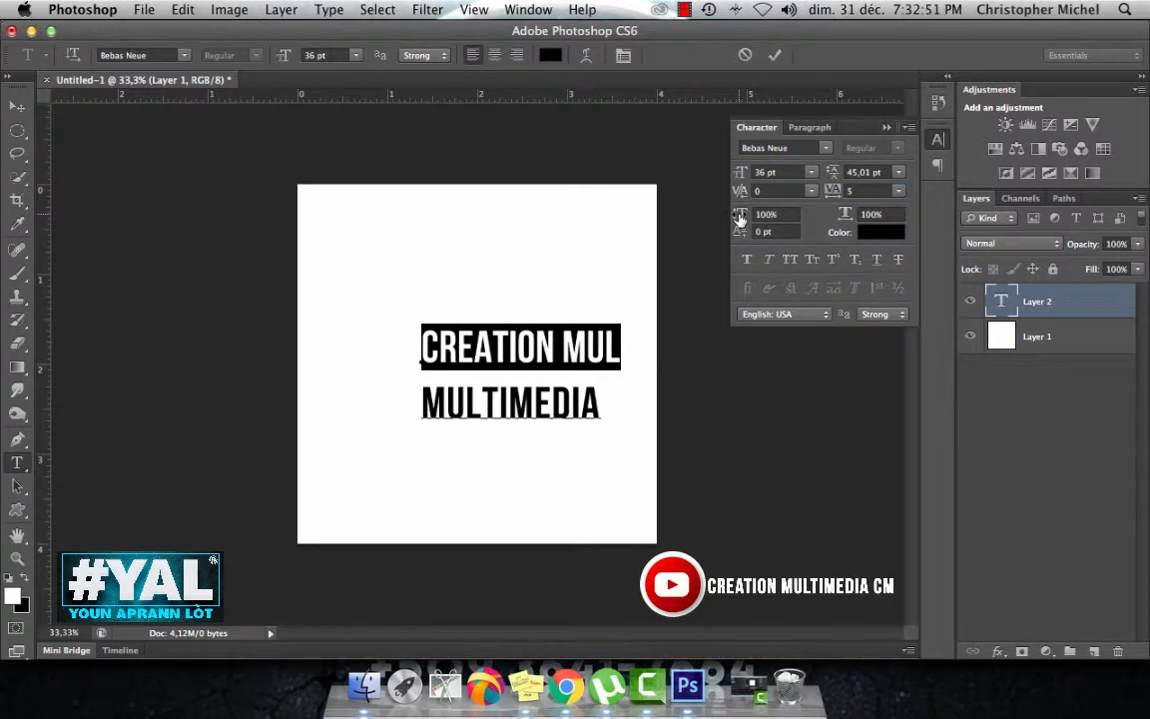
pyautogui.moveTo(740, 218); pyautogui.dragTo(871, 220)
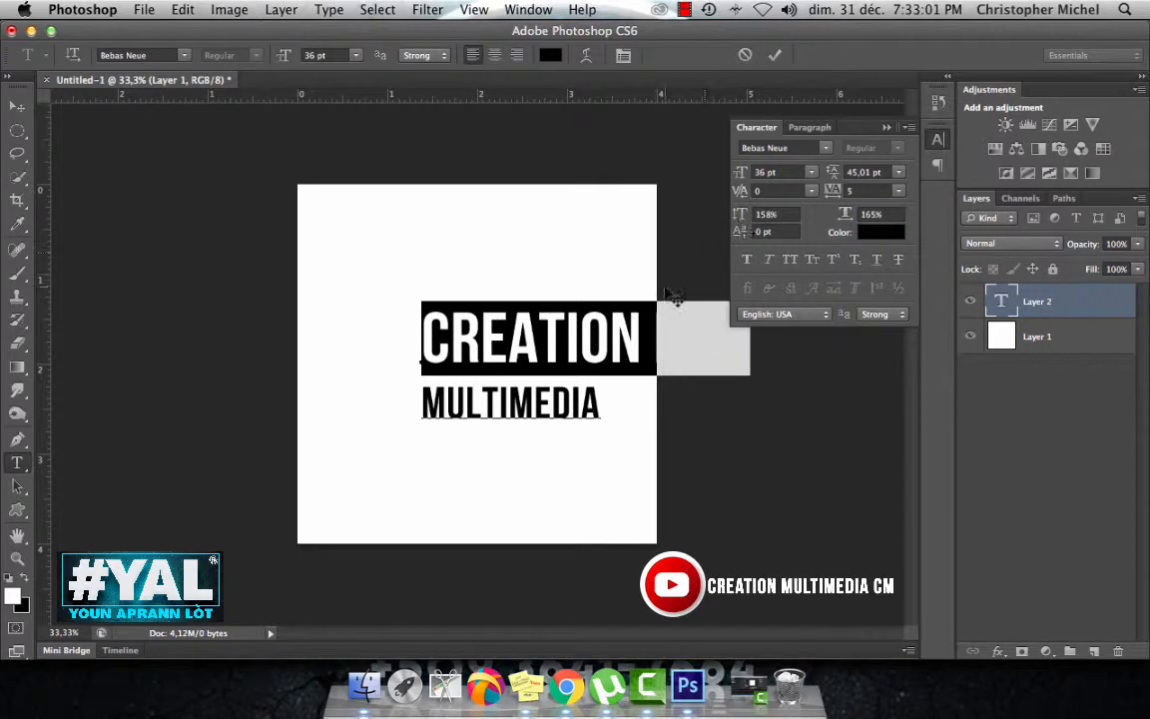
pyautogui.moveTo(611, 266); pyautogui.dragTo(516, 271)
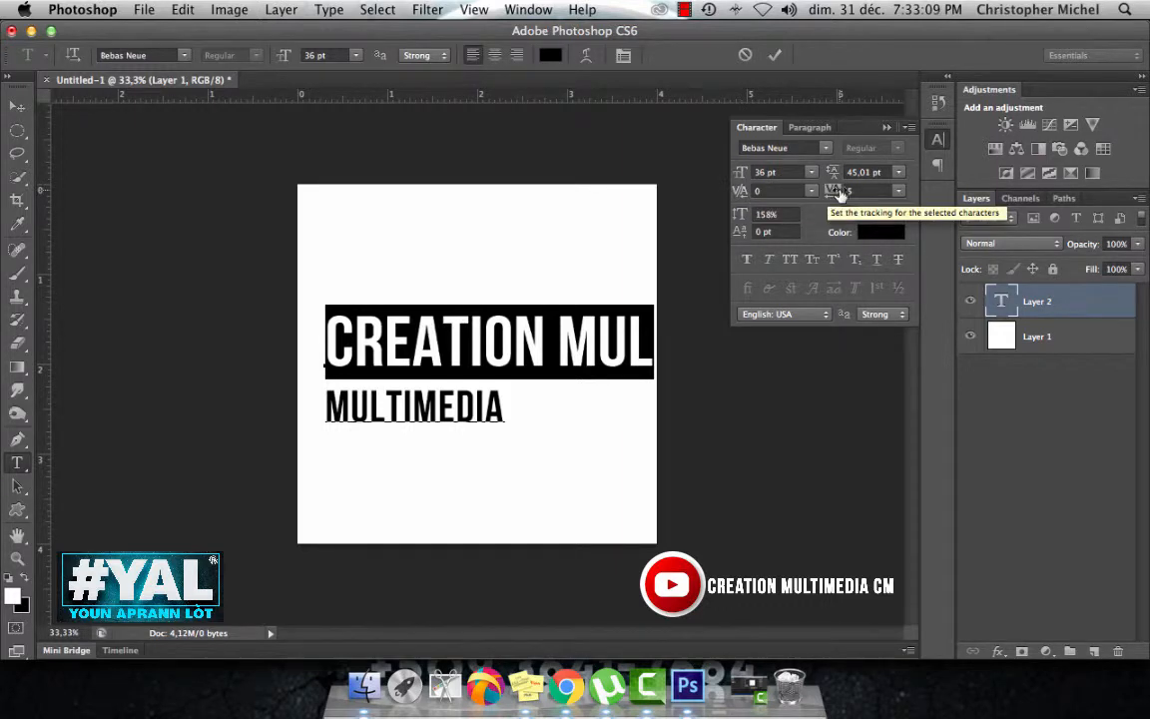
# Step: Color the selected CREATION MUL line pure red (#ff0000) and deselect it
pyautogui.click(739, 218)
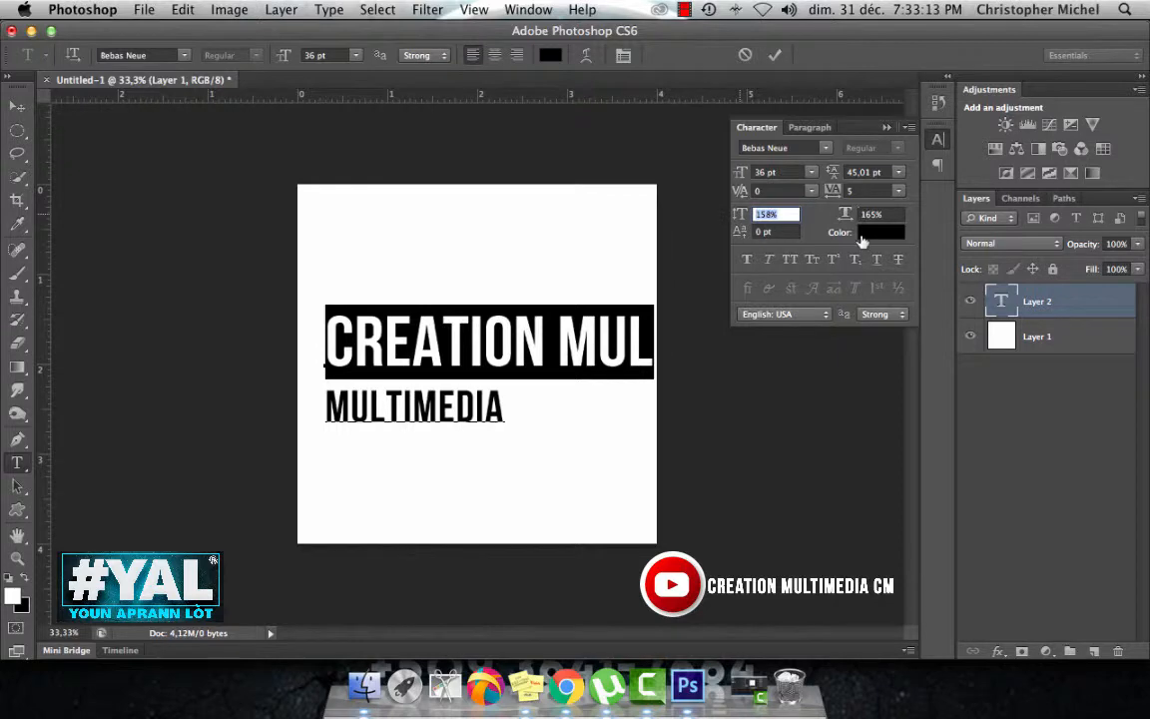
pyautogui.click(867, 238)
pyautogui.moveTo(501, 221); pyautogui.dragTo(556, 167)
pyautogui.click(699, 171)
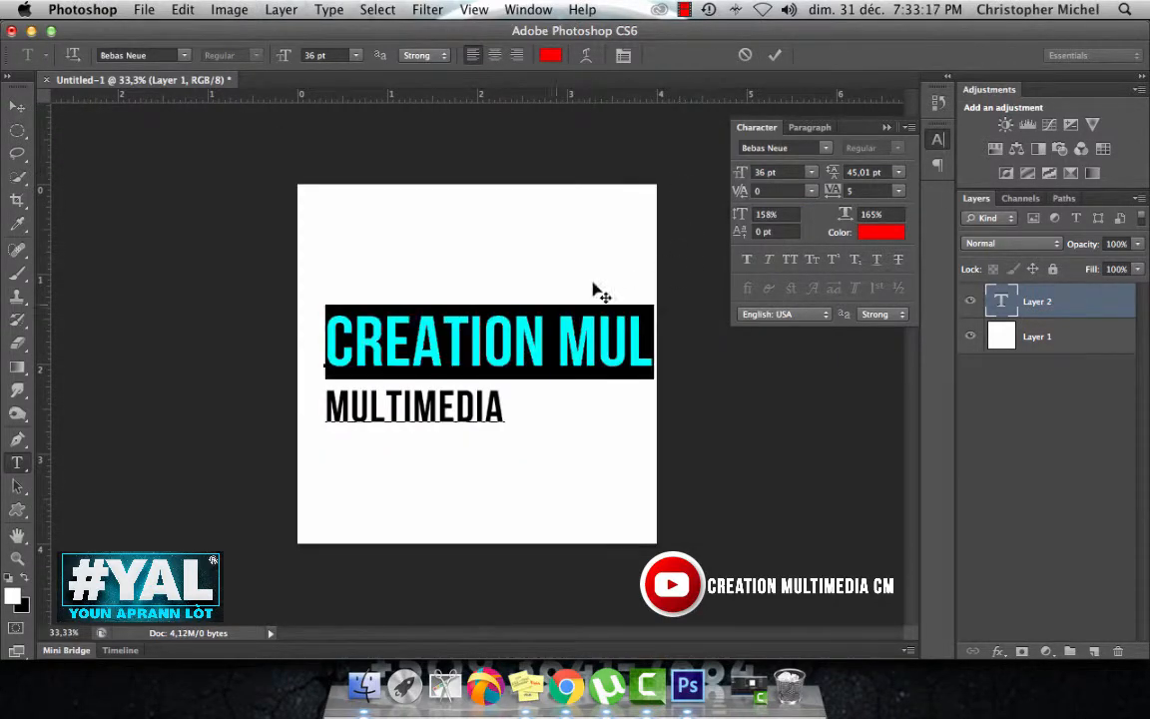
pyautogui.click(575, 330)
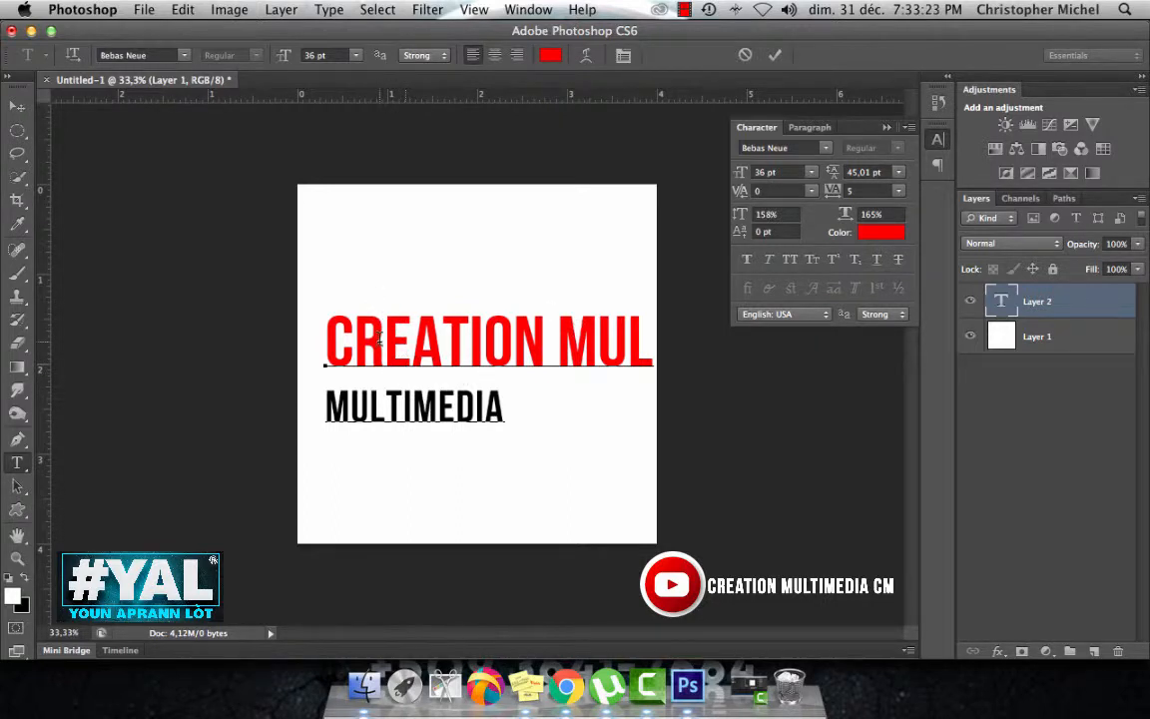
# Step: Change the color of the initial letter C in CREATION to lime green (#8aff00)
pyautogui.click(332, 330)
pyautogui.hotkey('shift', 'Right')
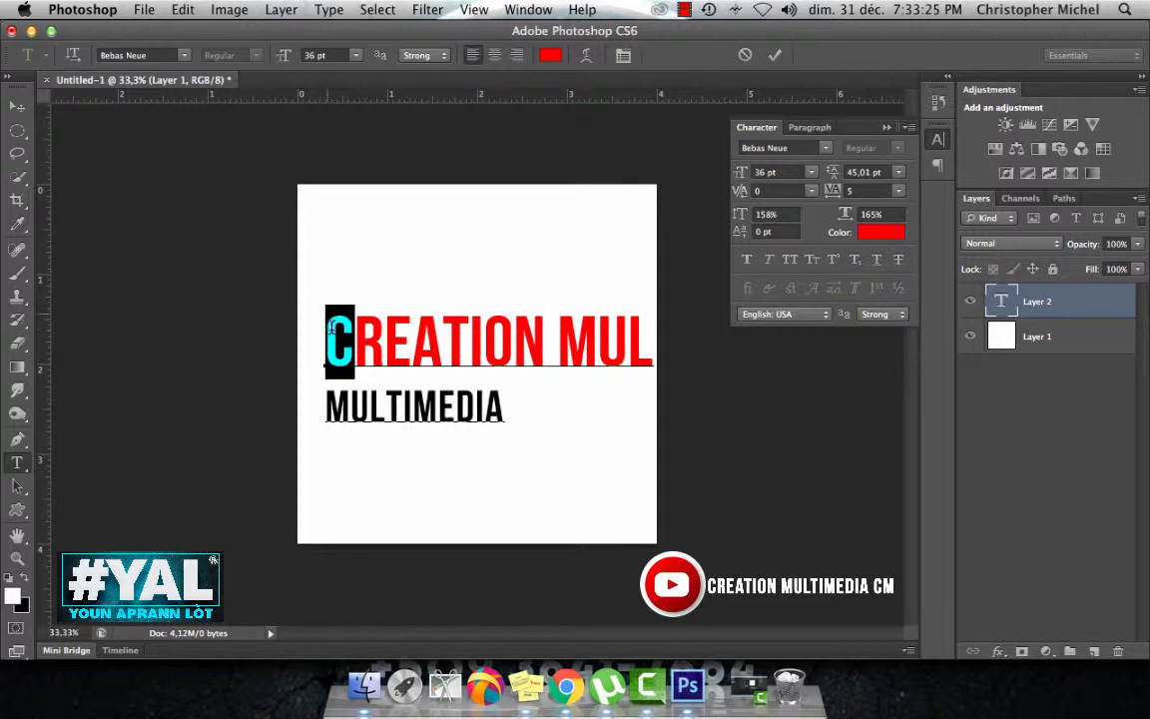
pyautogui.click(894, 235)
pyautogui.click(540, 355)
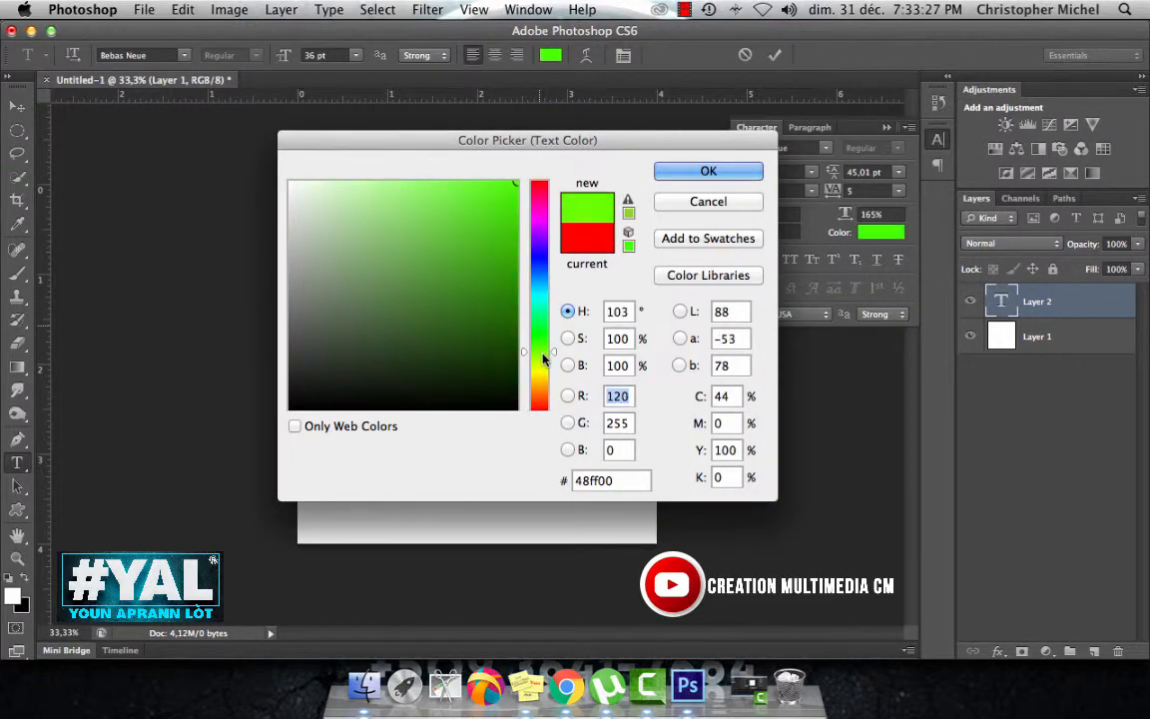
pyautogui.click(544, 360)
pyautogui.click(675, 173)
# Step: Change the color of the letter E in CREATION to blue (#006cff)
pyautogui.click(378, 332)
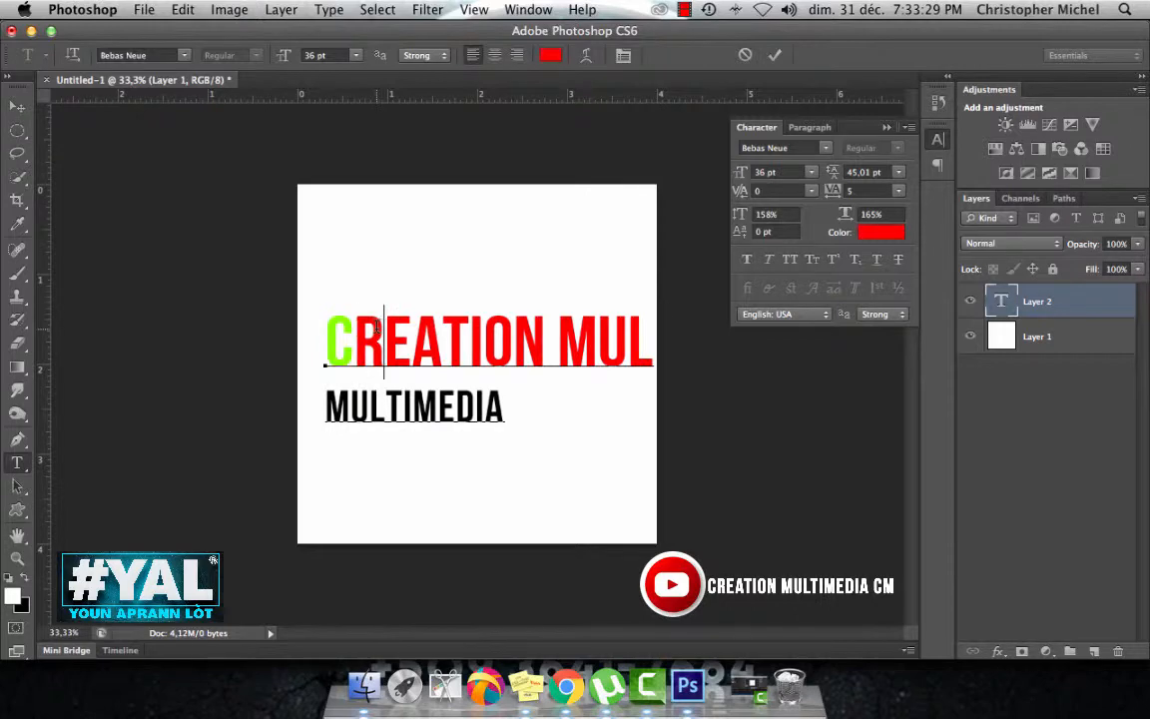
pyautogui.moveTo(383, 332); pyautogui.dragTo(409, 333)
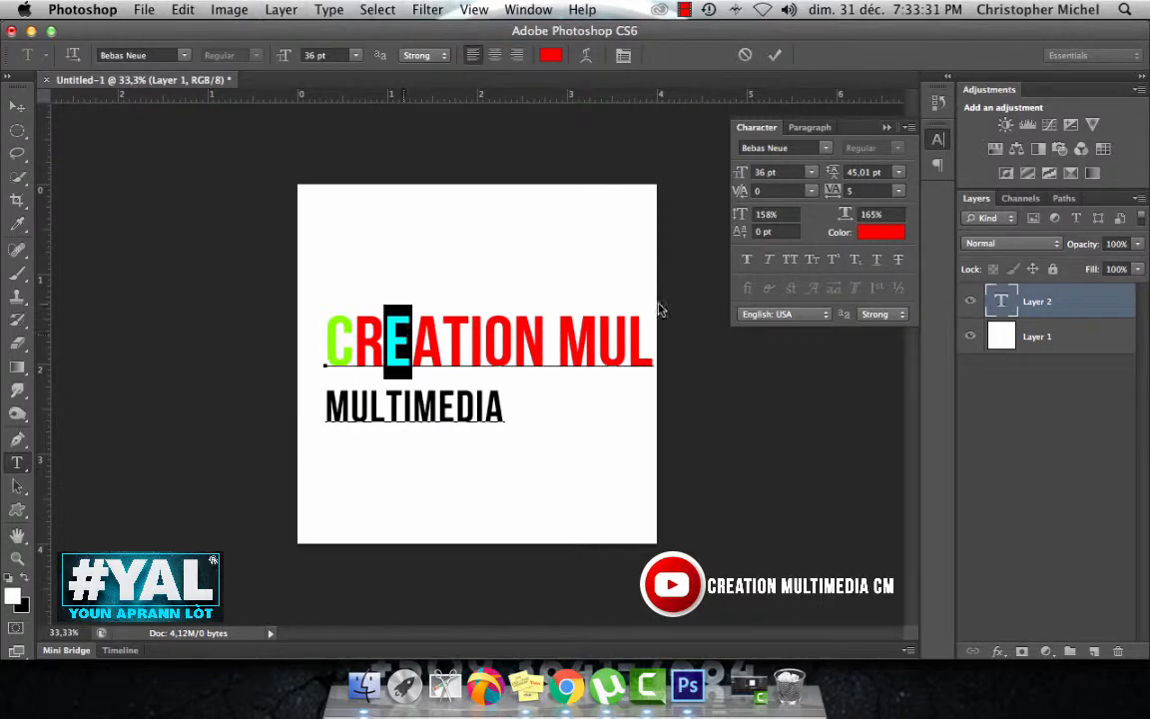
pyautogui.click(887, 233)
pyautogui.click(539, 272)
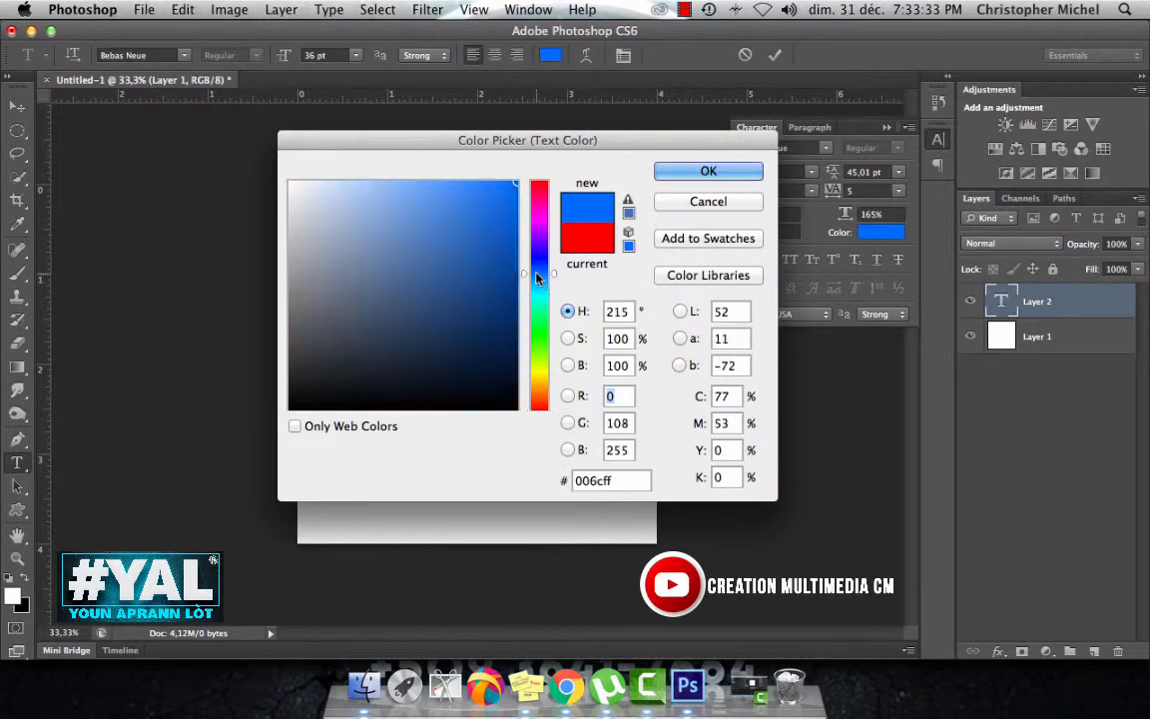
pyautogui.click(694, 173)
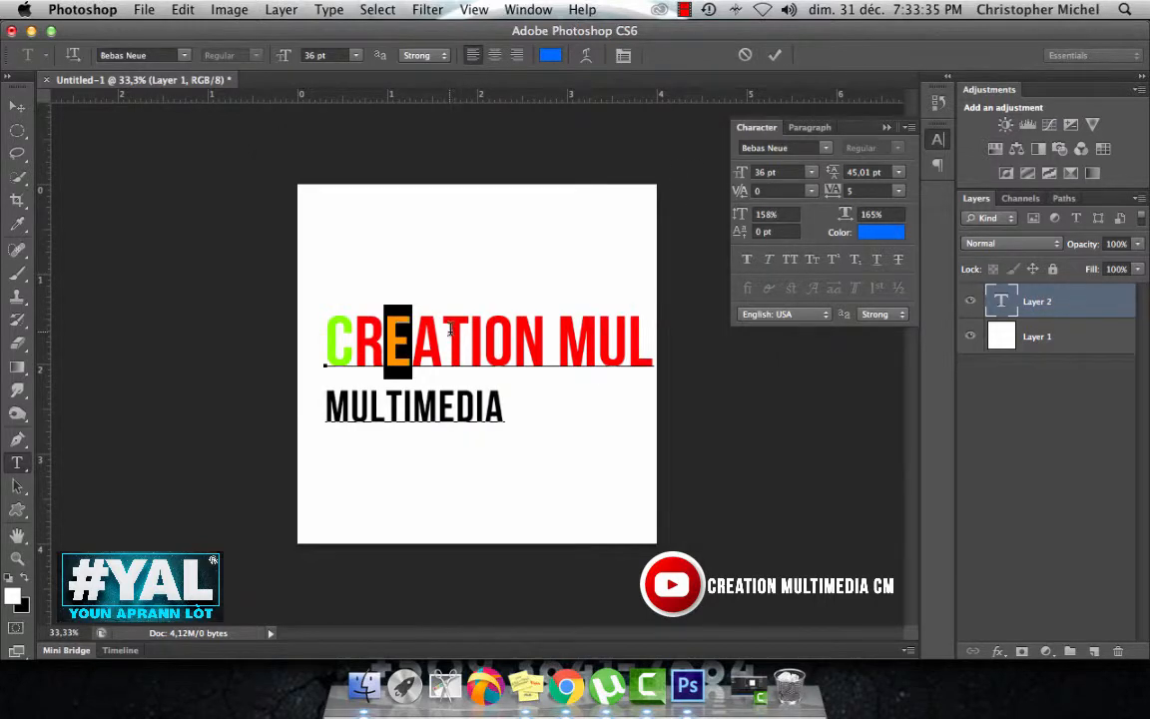
# Step: Recolor the letter T in CREATION with the lime green sampled from the letter C
pyautogui.moveTo(445, 333); pyautogui.dragTo(467, 336)
pyautogui.click(881, 238)
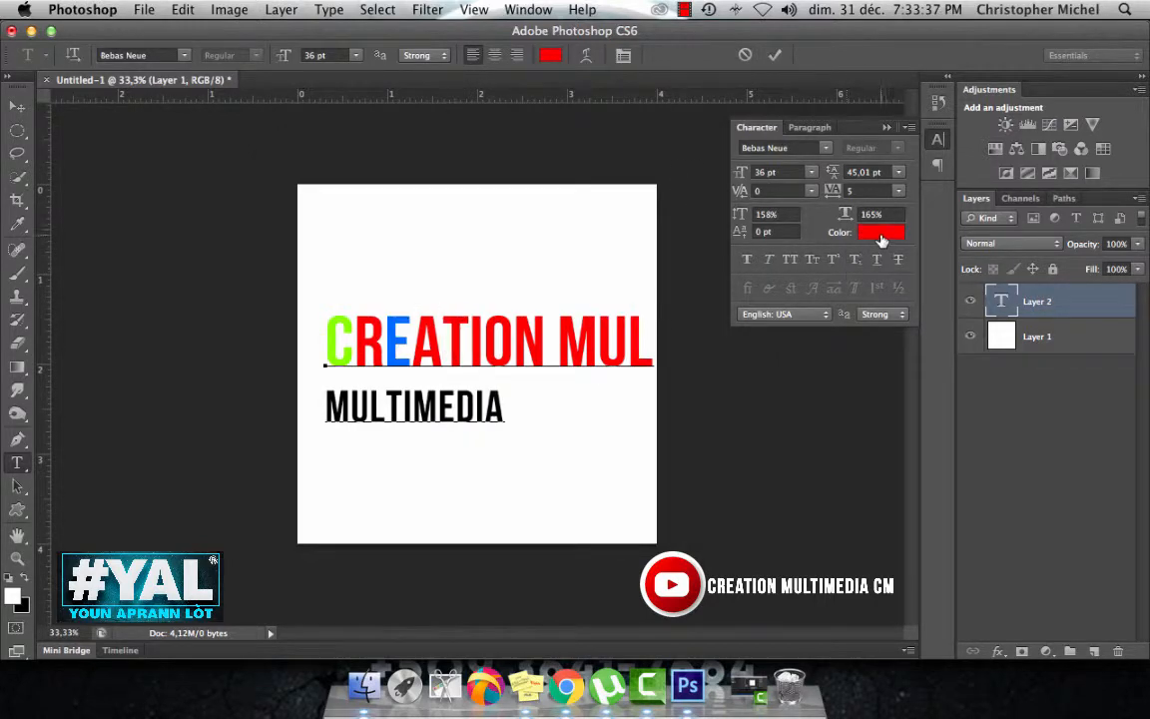
pyautogui.moveTo(340, 103); pyautogui.dragTo(523, 161)
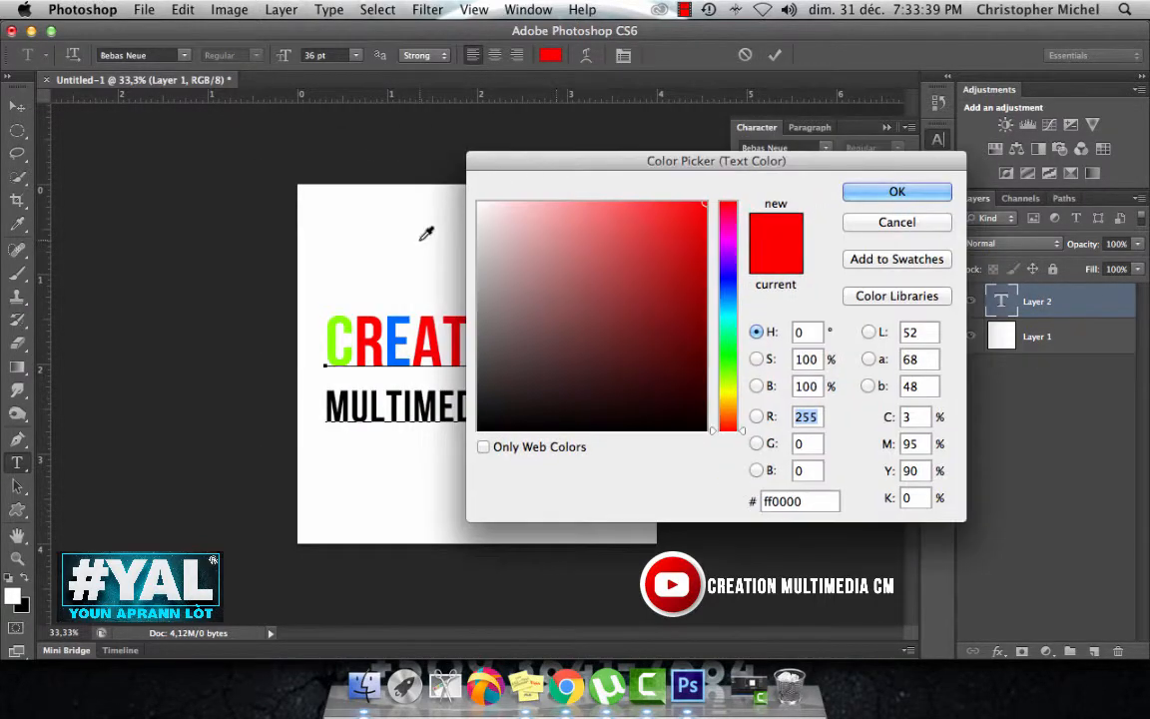
pyautogui.click(334, 339)
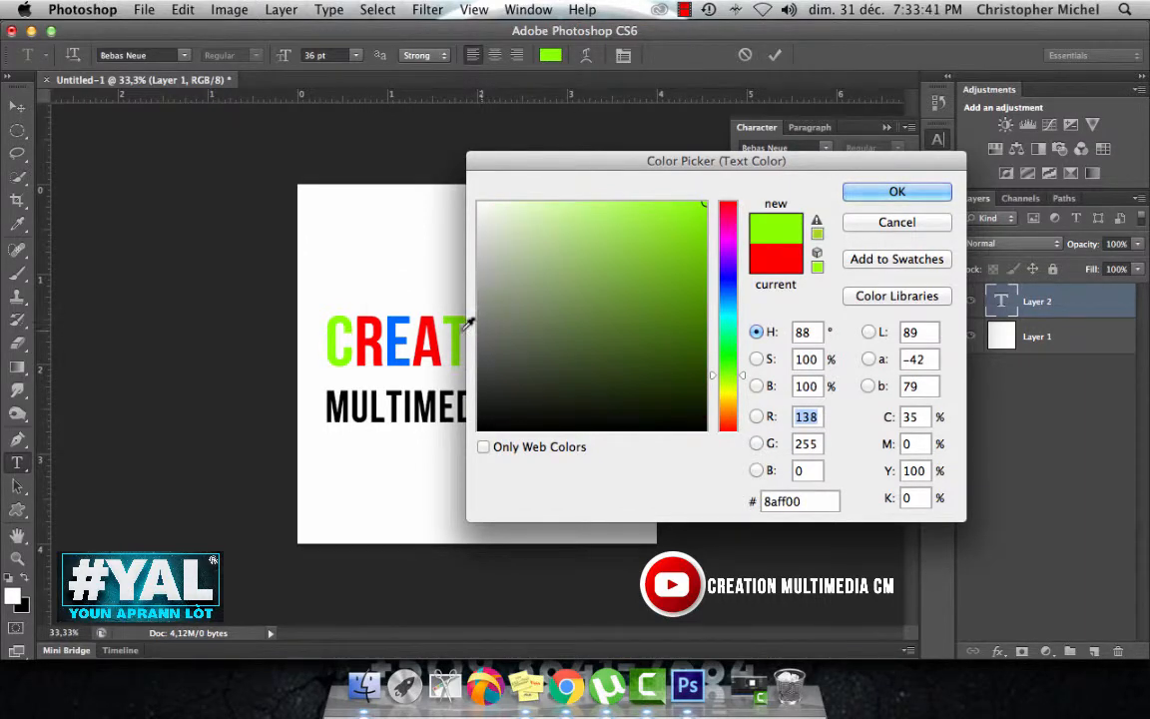
pyautogui.click(891, 191)
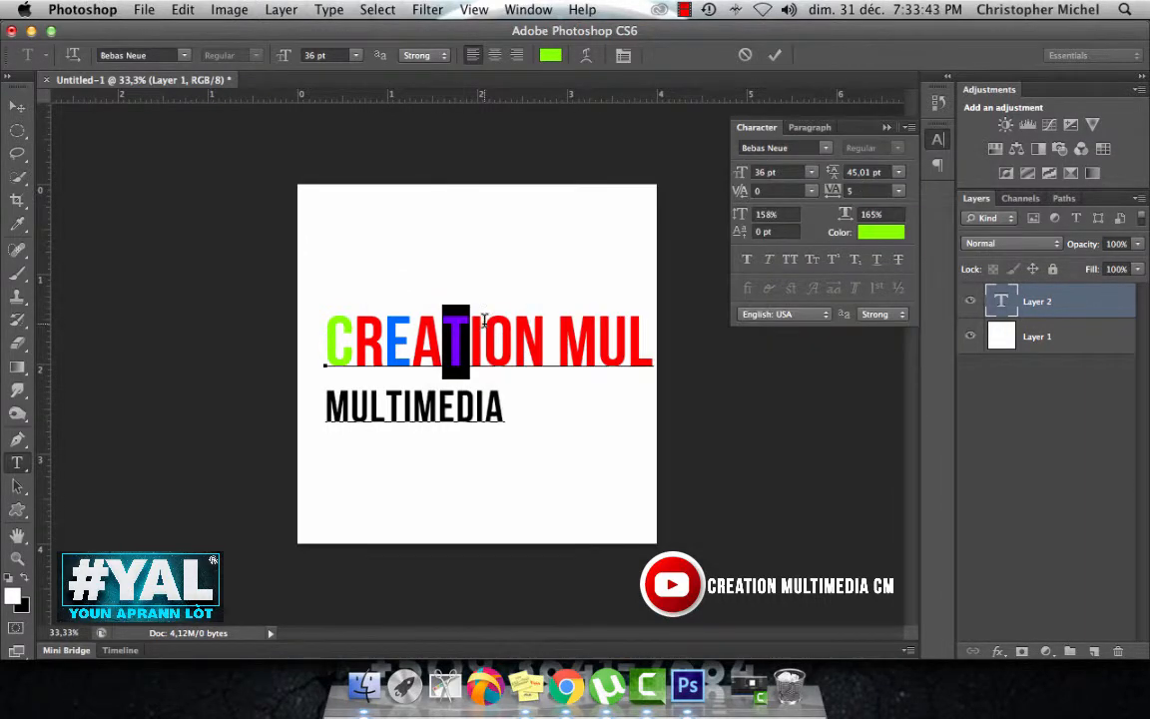
# Step: Recolor the letter O in CREATION with the blue sampled from the letter E, and deselect it
pyautogui.moveTo(484, 322); pyautogui.dragTo(513, 330)
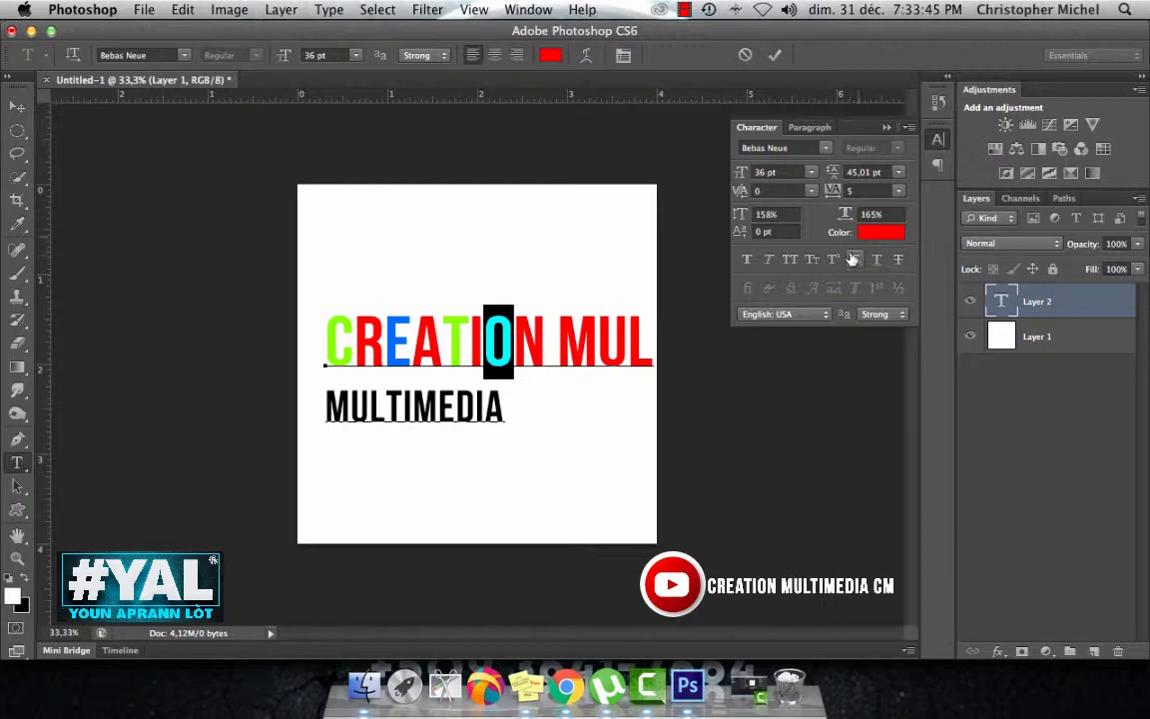
pyautogui.click(875, 232)
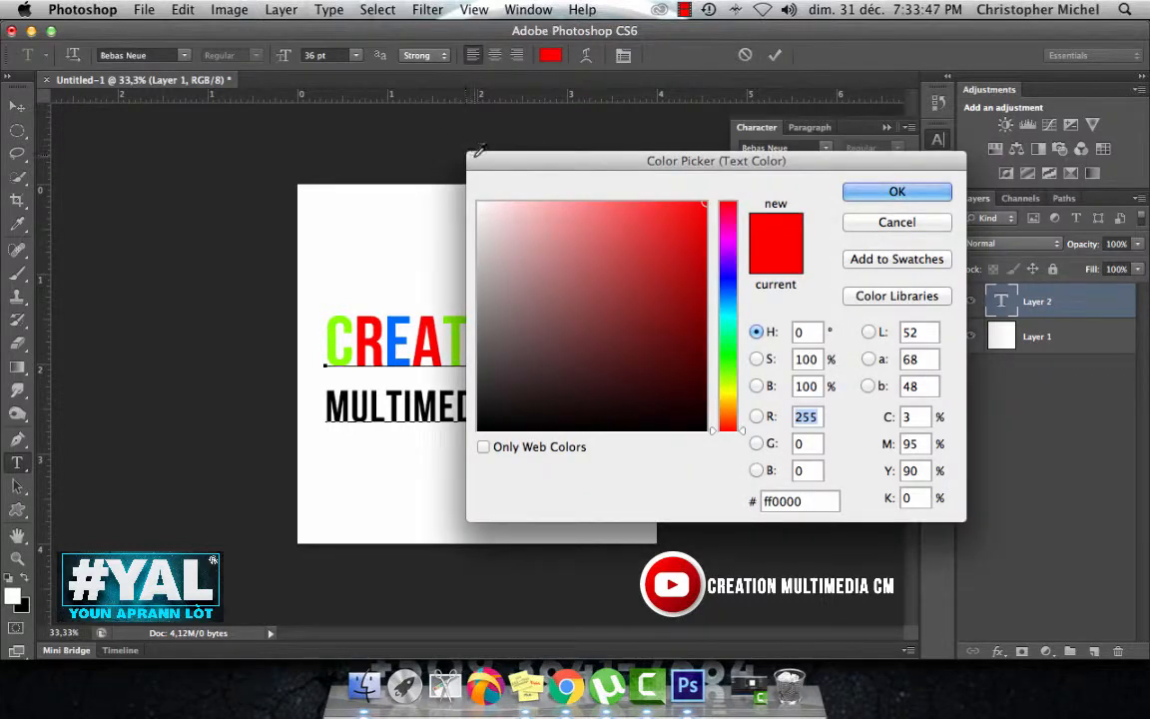
pyautogui.moveTo(480, 152); pyautogui.dragTo(535, 152)
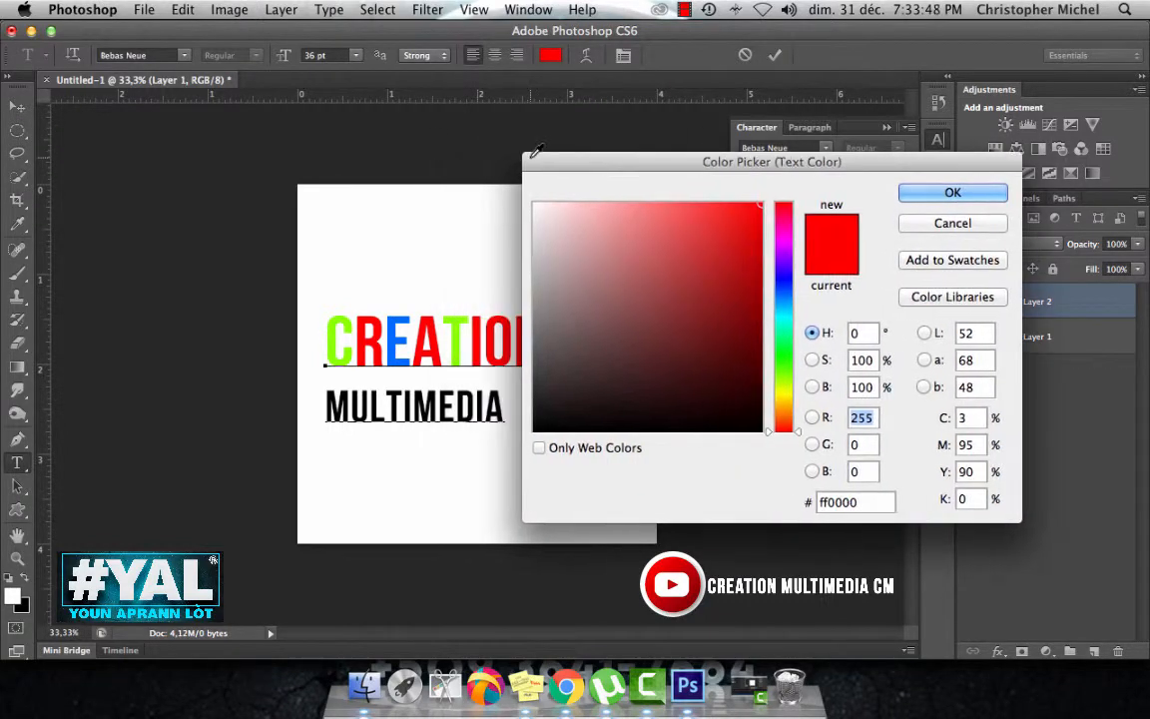
pyautogui.click(397, 323)
pyautogui.click(949, 192)
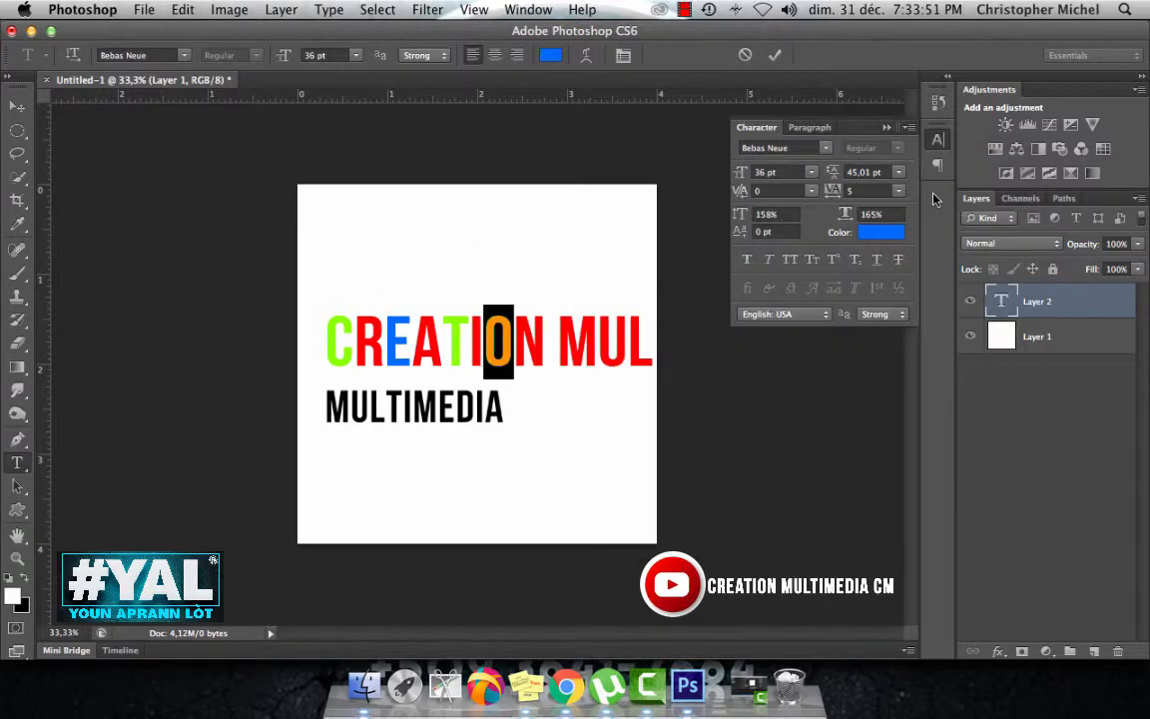
pyautogui.click(546, 355)
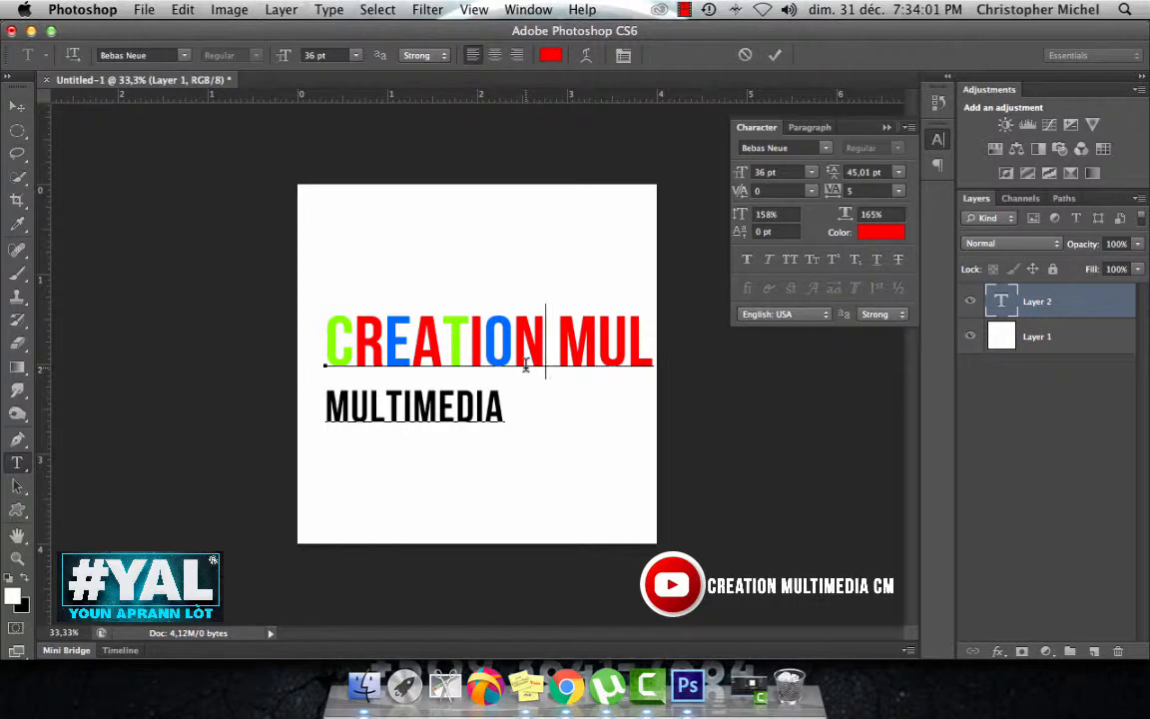
# Step: Change the color of the letter M in MUL to orange (#ff8400)
pyautogui.moveTo(565, 336); pyautogui.dragTo(602, 338)
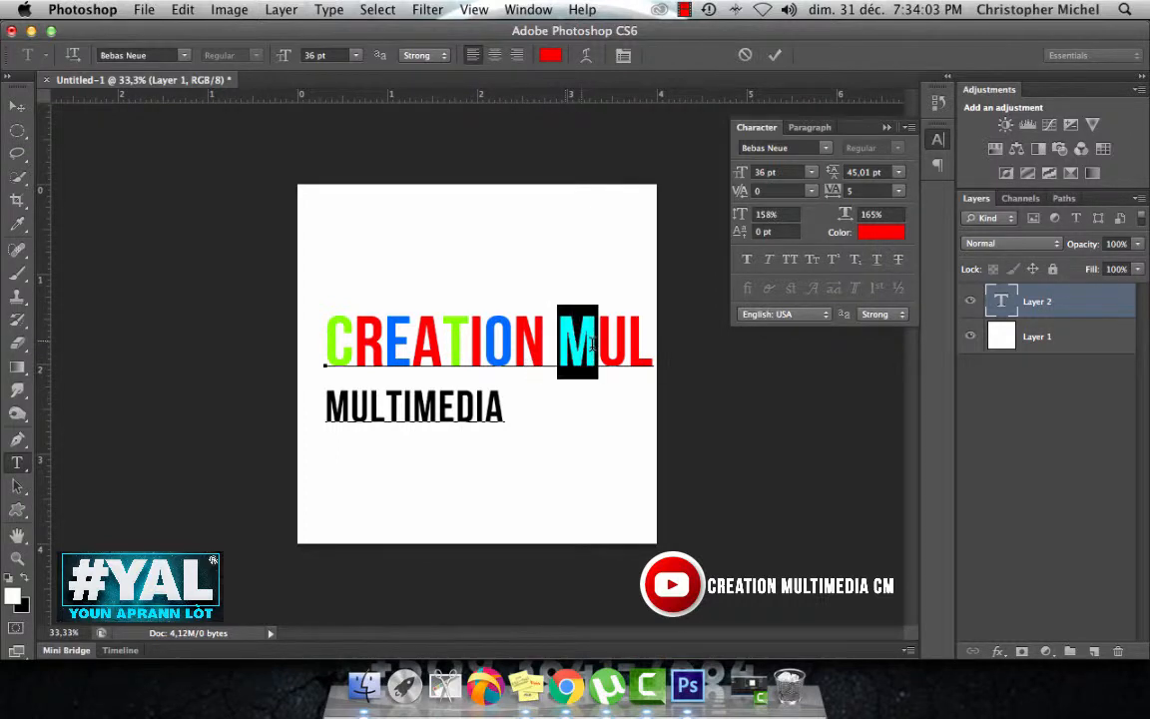
pyautogui.click(867, 232)
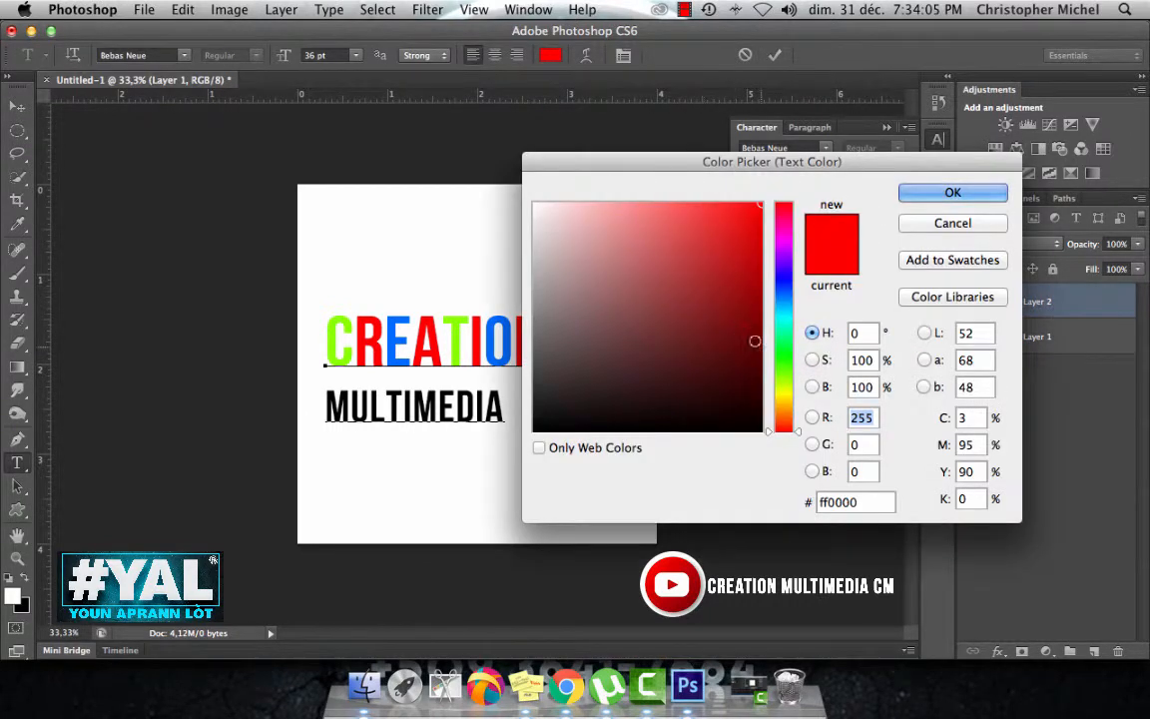
pyautogui.moveTo(786, 368); pyautogui.dragTo(788, 412)
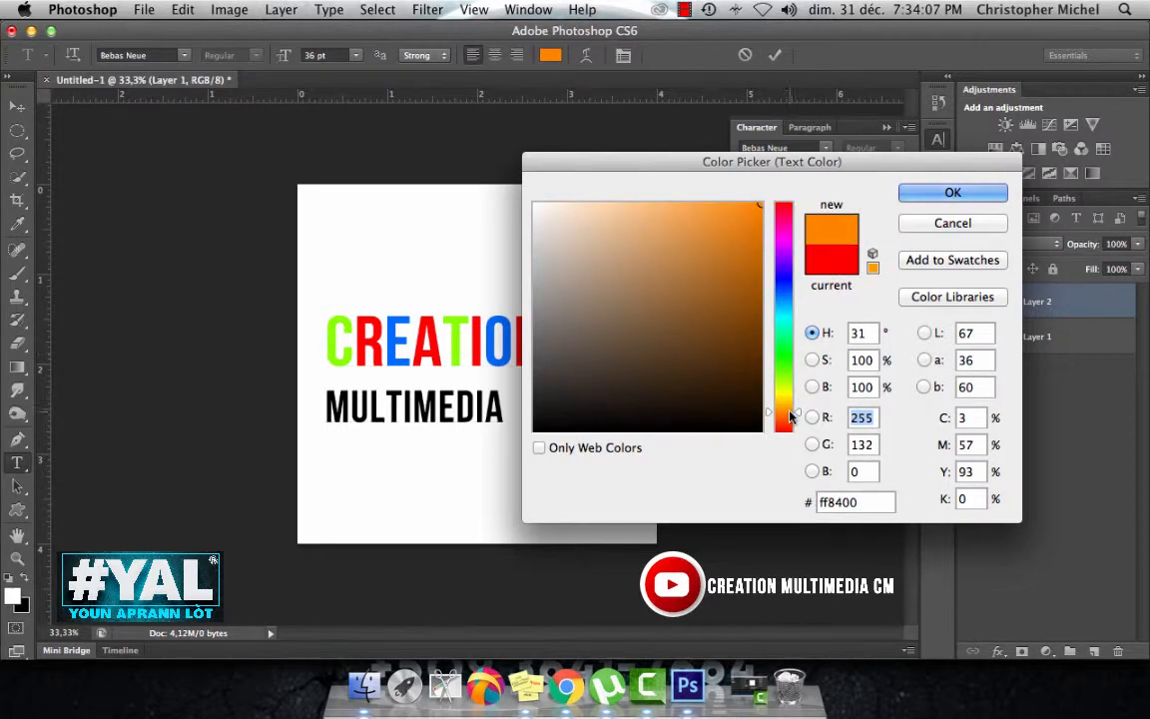
pyautogui.click(952, 191)
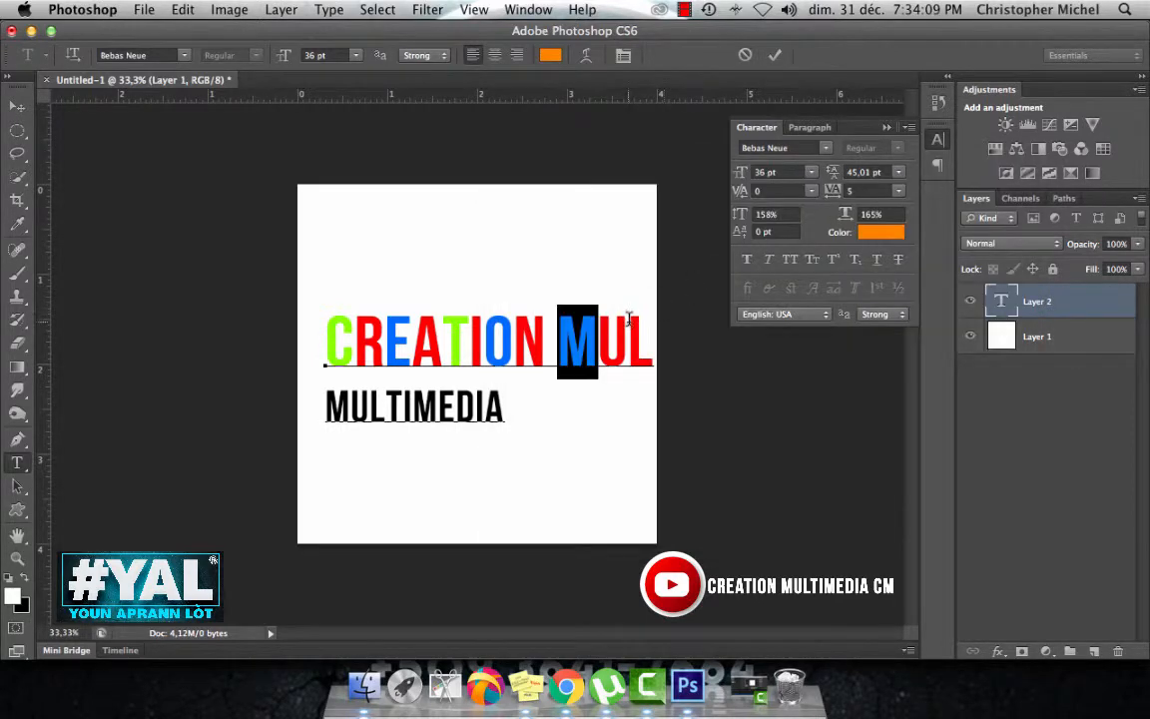
# Step: Recolor the letter L in MUL with the blue sampled from the letter O in CREATION, and deselect it
pyautogui.click(628, 322)
pyautogui.doubleClick(628, 321)
pyautogui.click(655, 329)
pyautogui.hotkey('shift', 'Left')
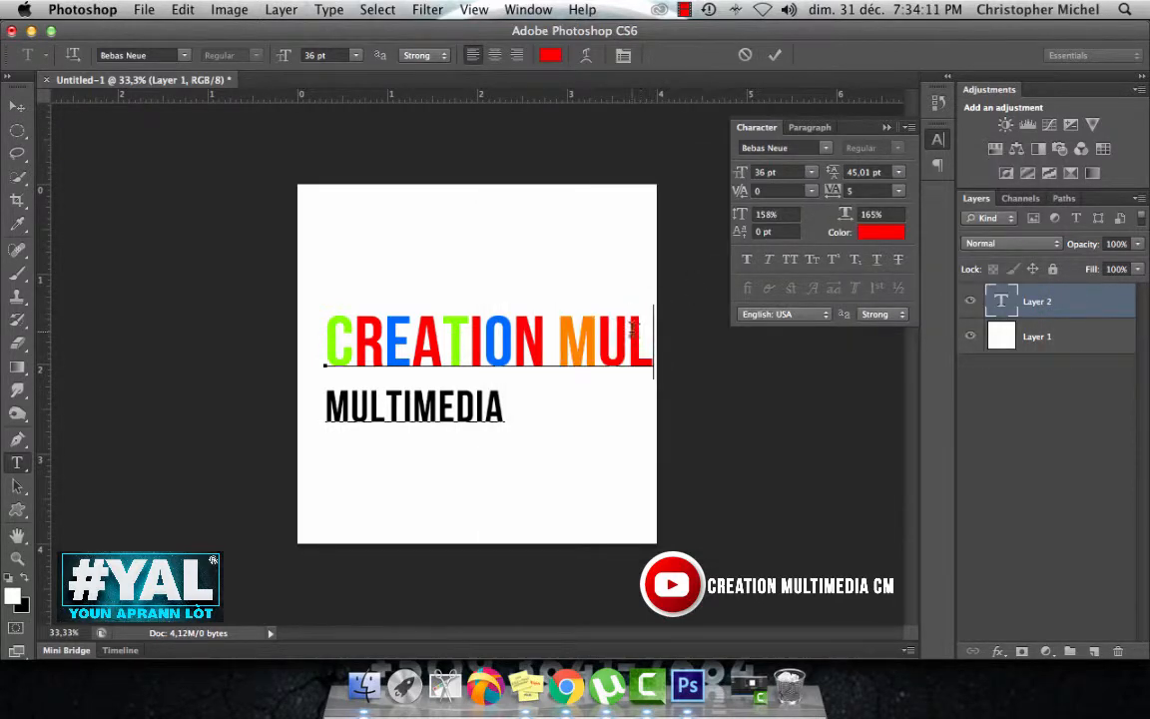
pyautogui.click(874, 233)
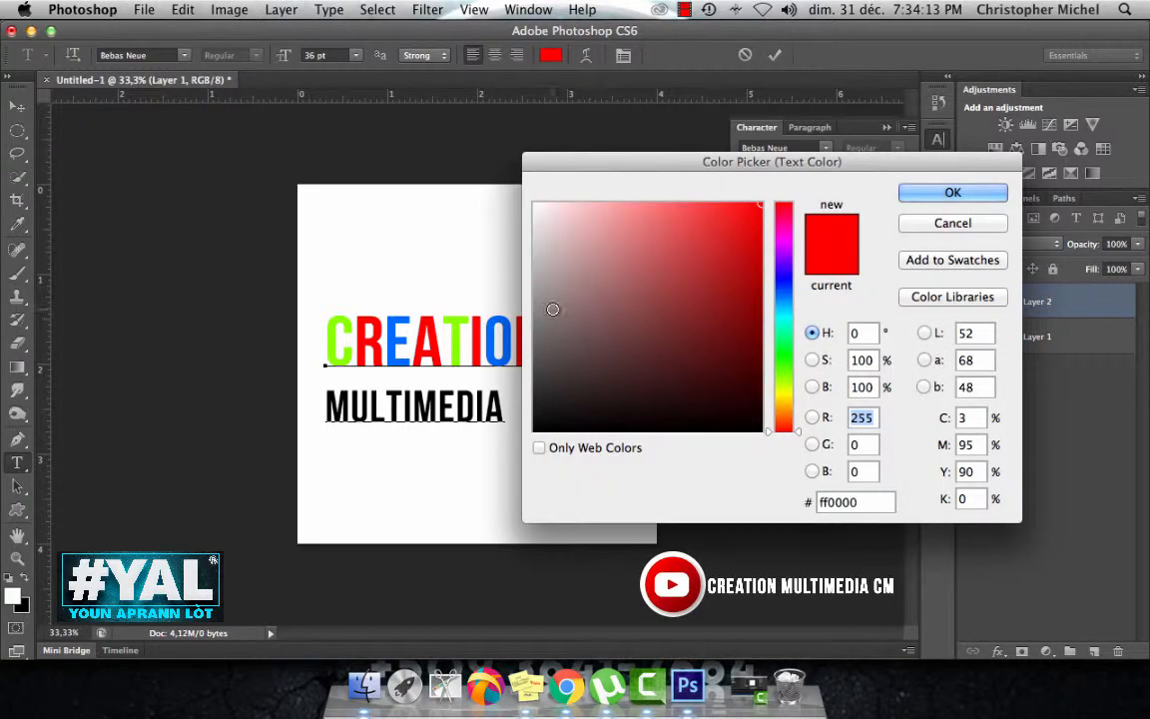
pyautogui.click(502, 318)
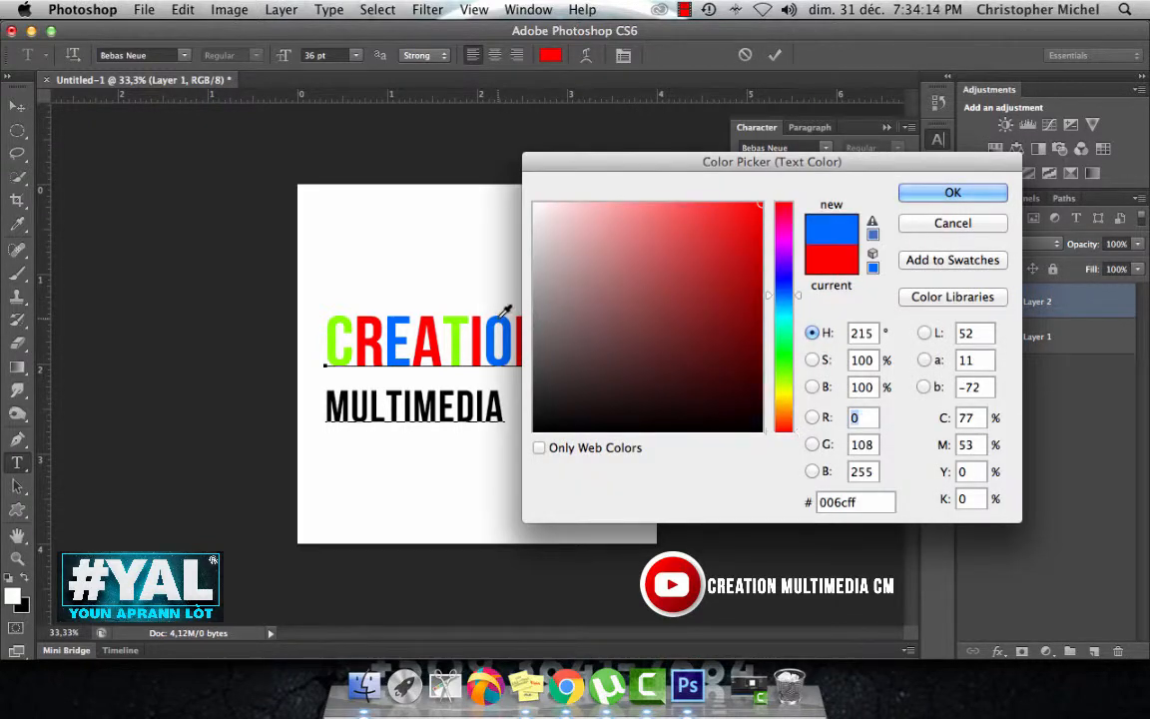
pyautogui.click(951, 193)
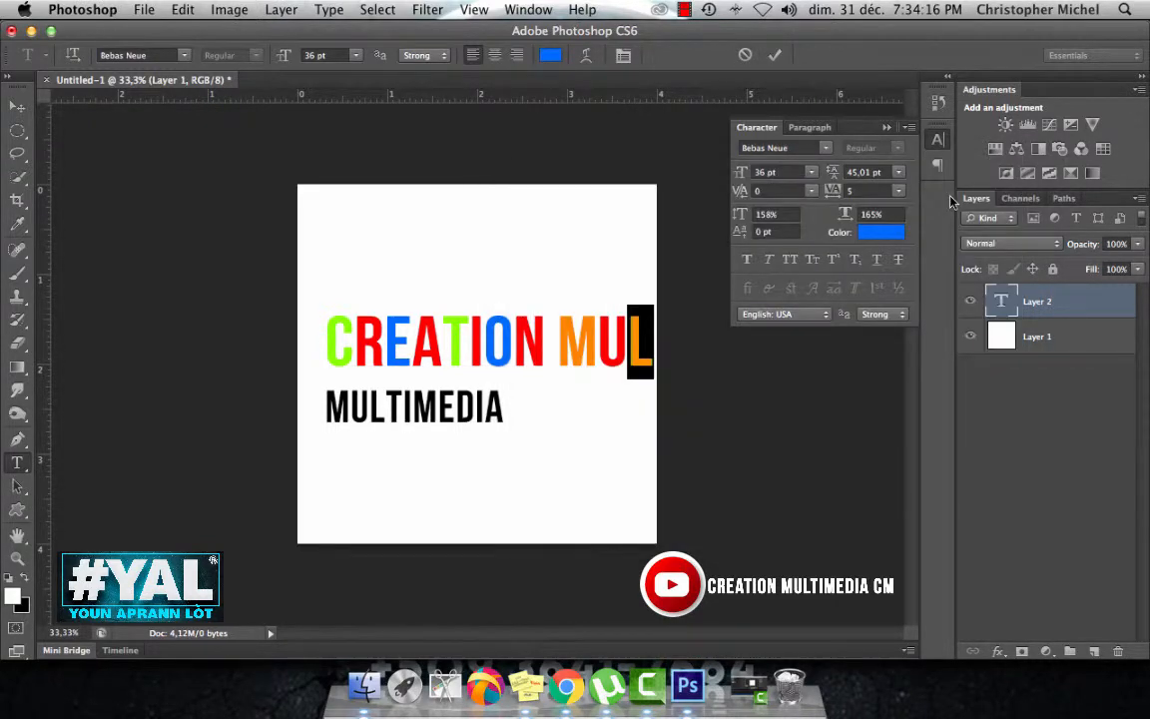
pyautogui.click(452, 339)
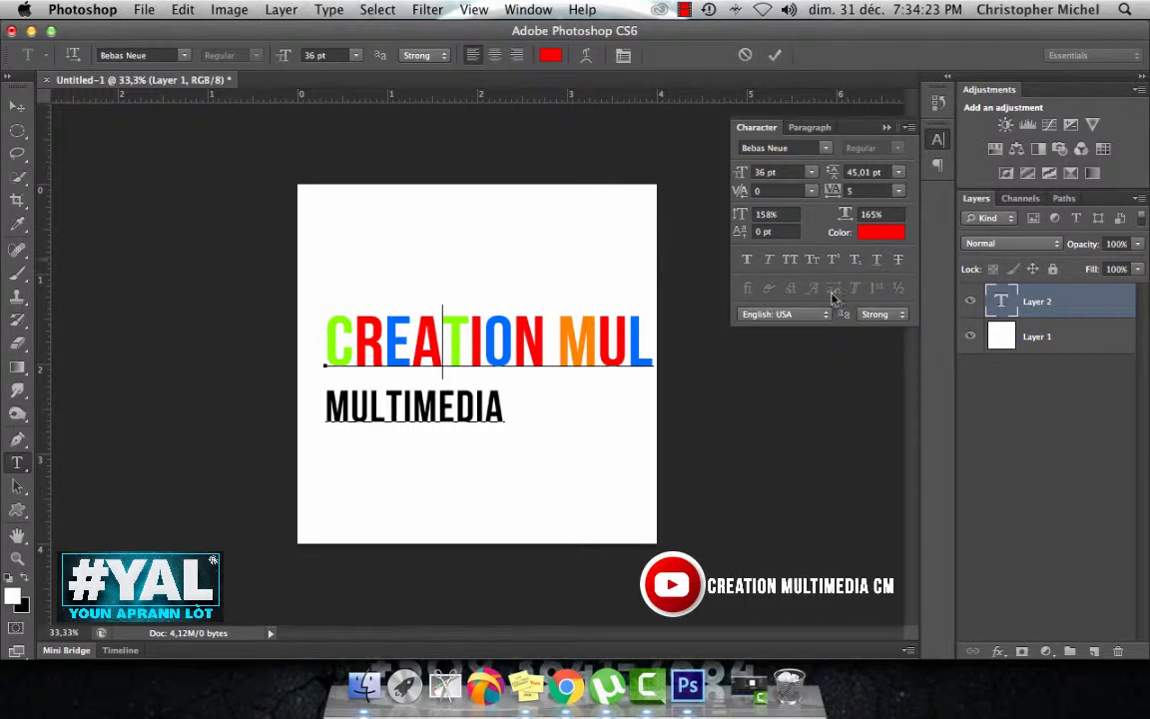
# Step: Try a baseline shift of 33 pt and a smaller one of 4 pt on the whole CREATION MUL line
pyautogui.moveTo(740, 237); pyautogui.dragTo(774, 244)
pyautogui.moveTo(325, 340); pyautogui.dragTo(770, 232)
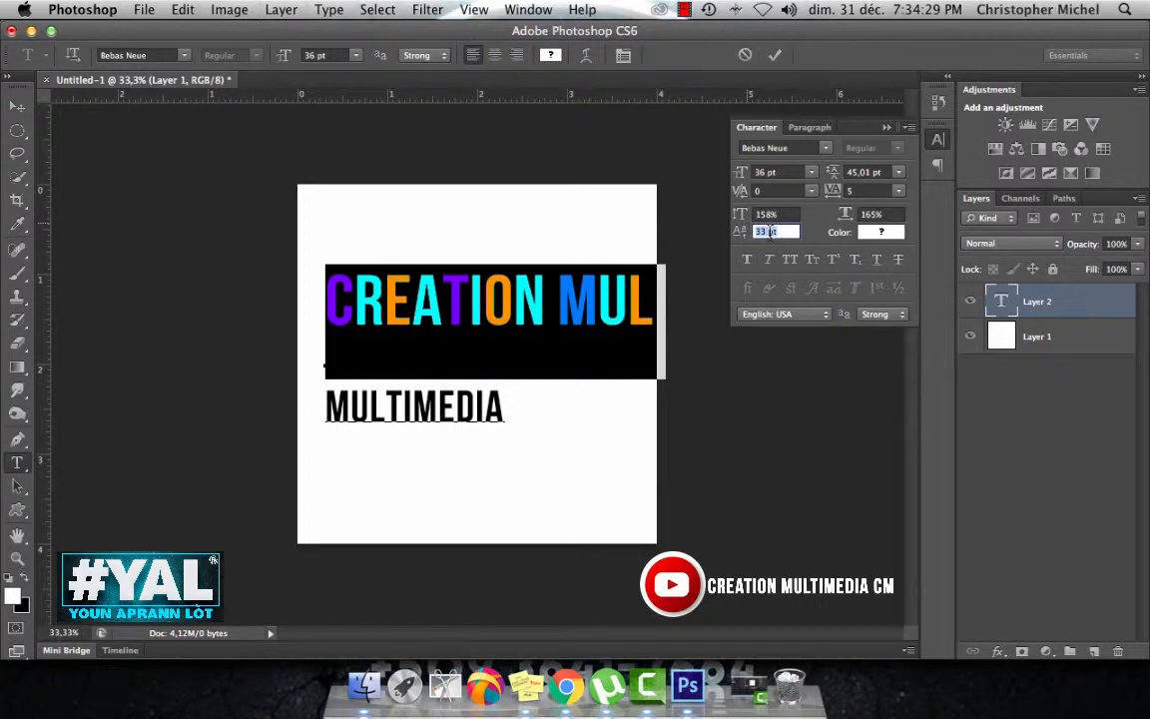
pyautogui.press('super+z')
pyautogui.moveTo(744, 235); pyautogui.dragTo(718, 245)
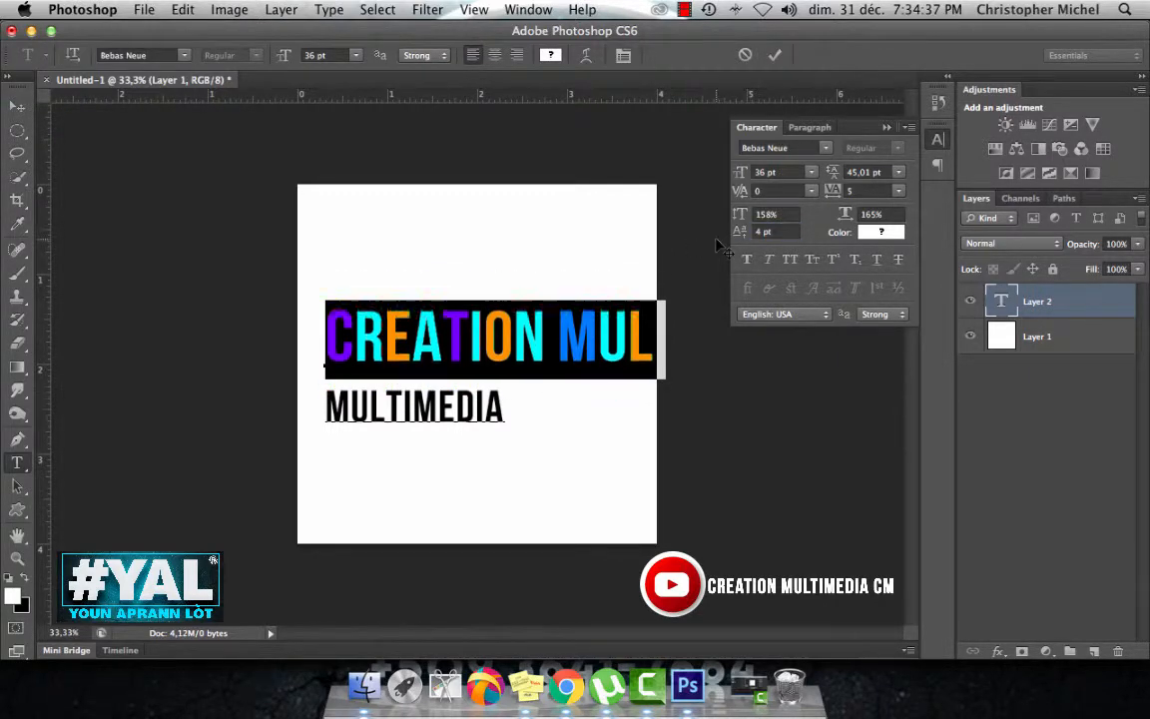
# Step: Reset the baseline shift of the CREATION MUL line to 0 pt and deselect the text
pyautogui.write('0MULTIMEDIA')
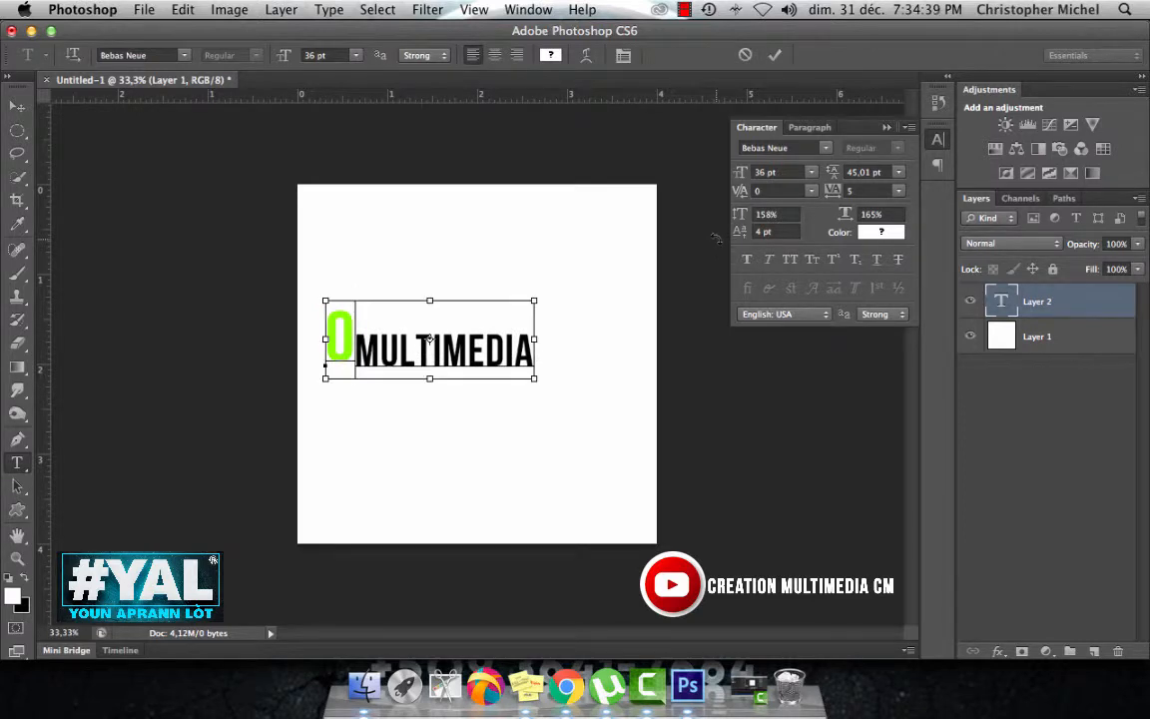
pyautogui.press('super+z')
pyautogui.click(761, 232)
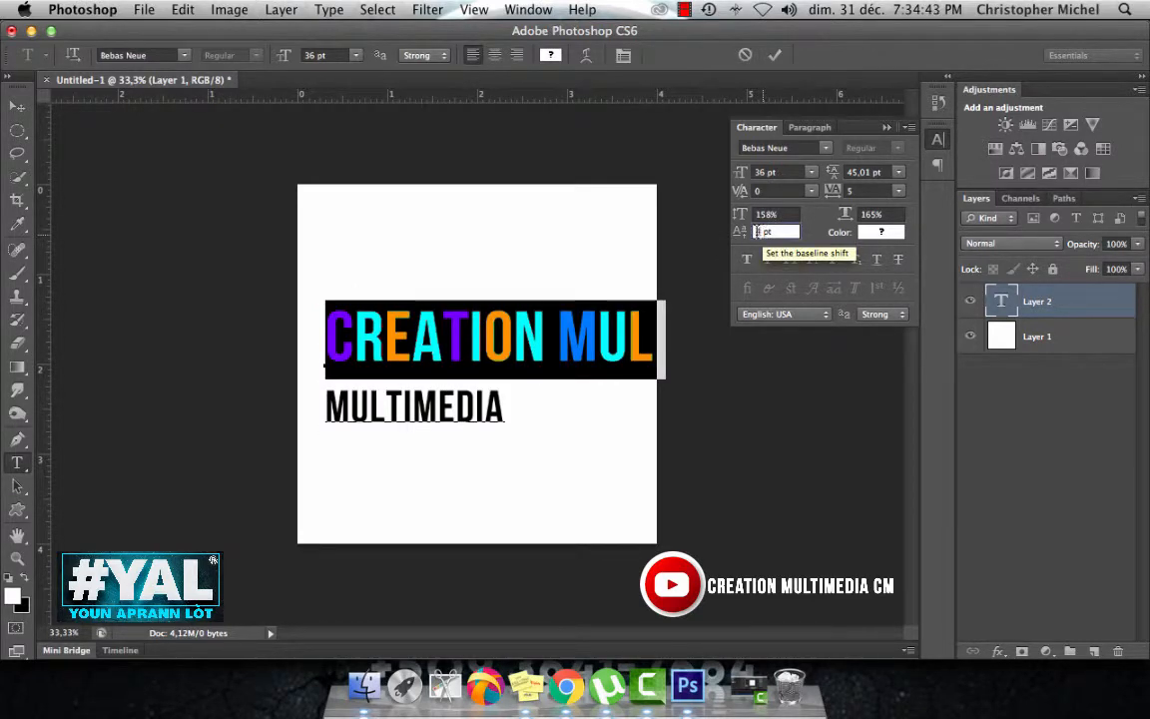
pyautogui.write('0')
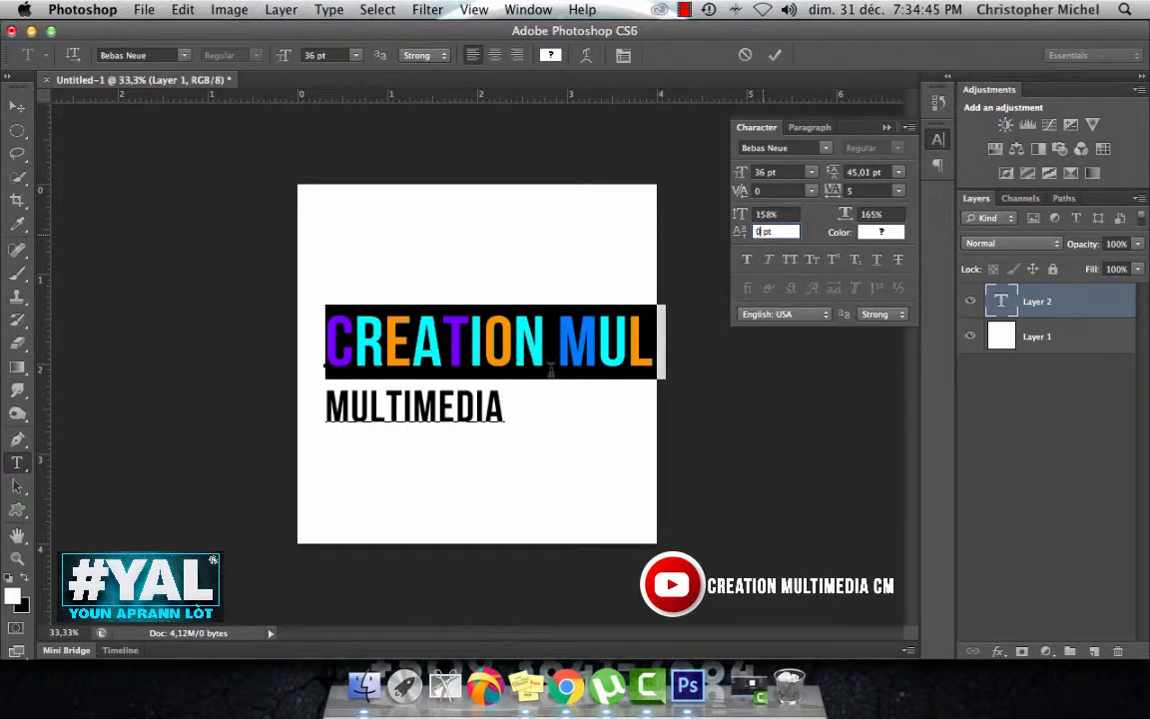
pyautogui.click(394, 330)
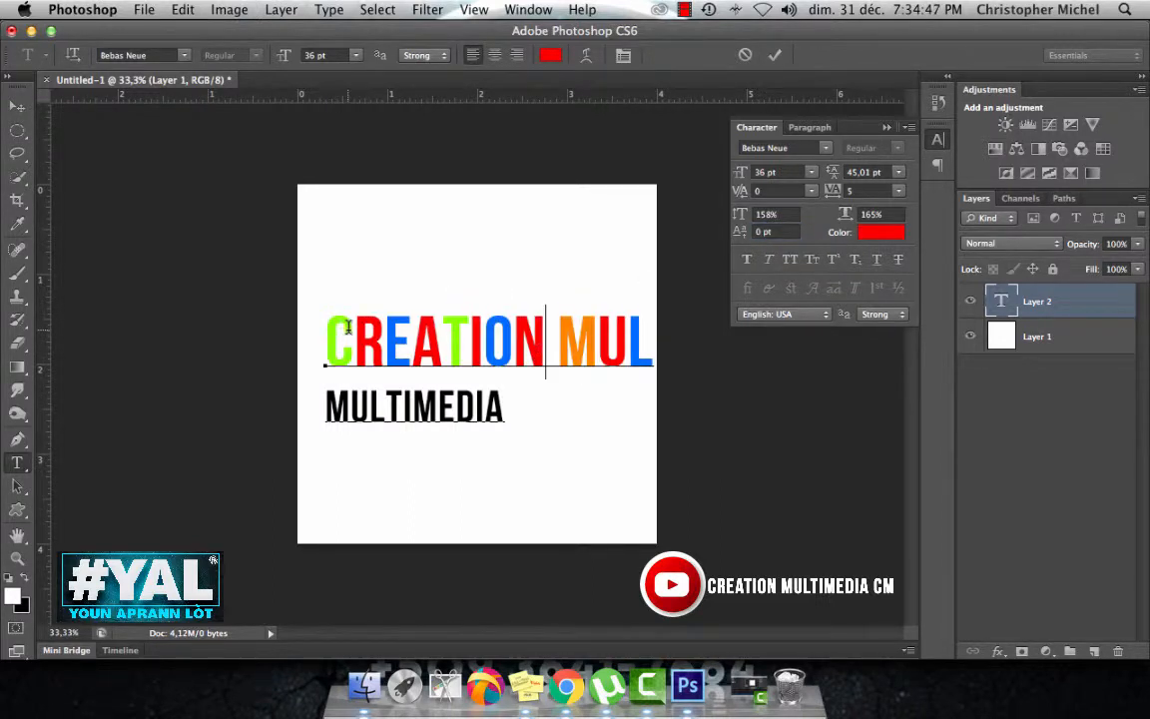
# Step: Raise the initial C of CREATION with a 25 pt baseline shift and lower its E with a negative baseline shift
pyautogui.moveTo(355, 333); pyautogui.dragTo(323, 338)
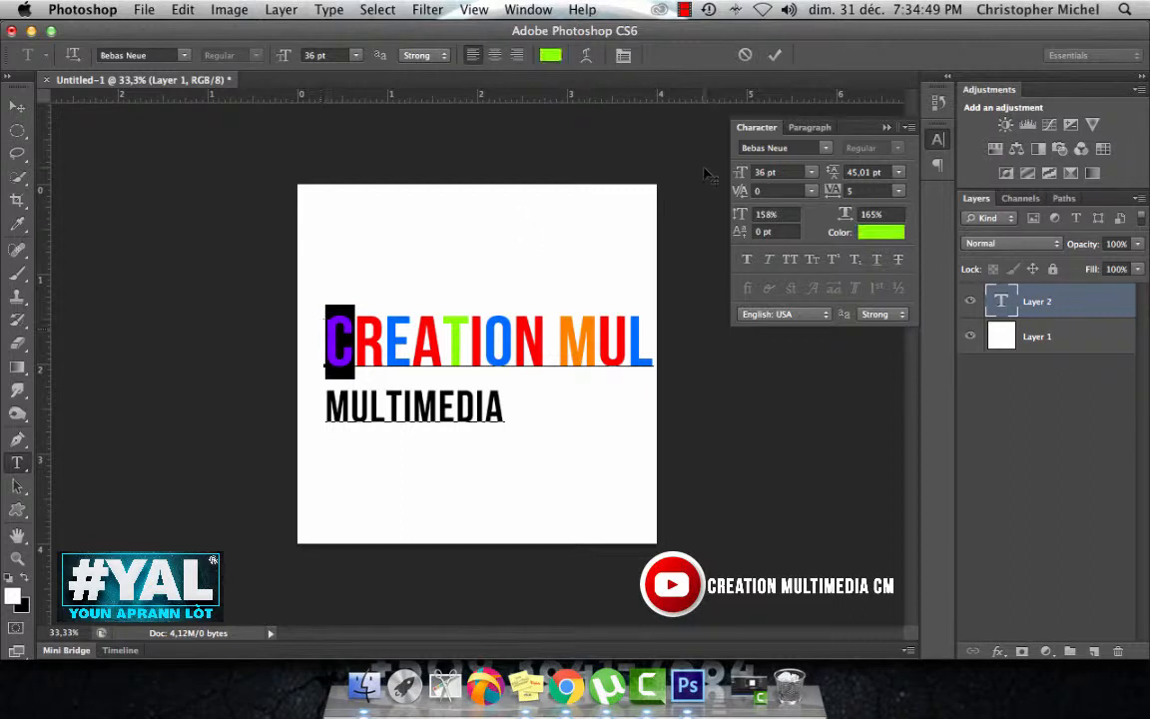
pyautogui.moveTo(739, 235); pyautogui.dragTo(763, 252)
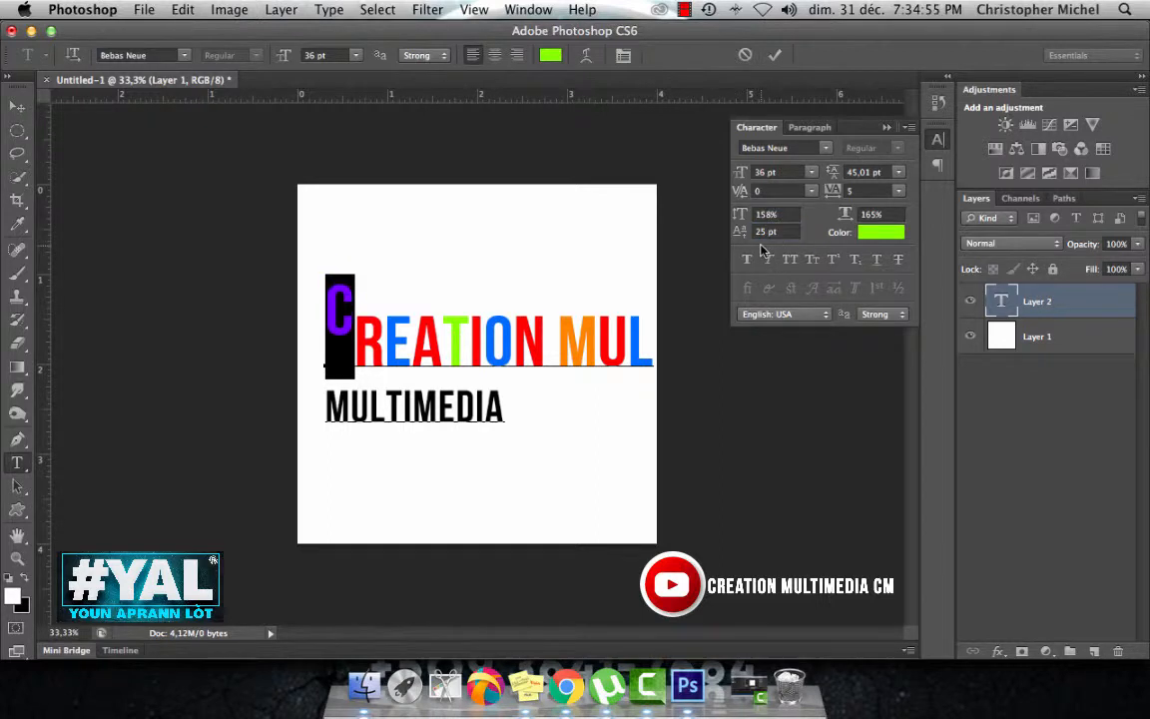
pyautogui.moveTo(384, 339); pyautogui.dragTo(411, 340)
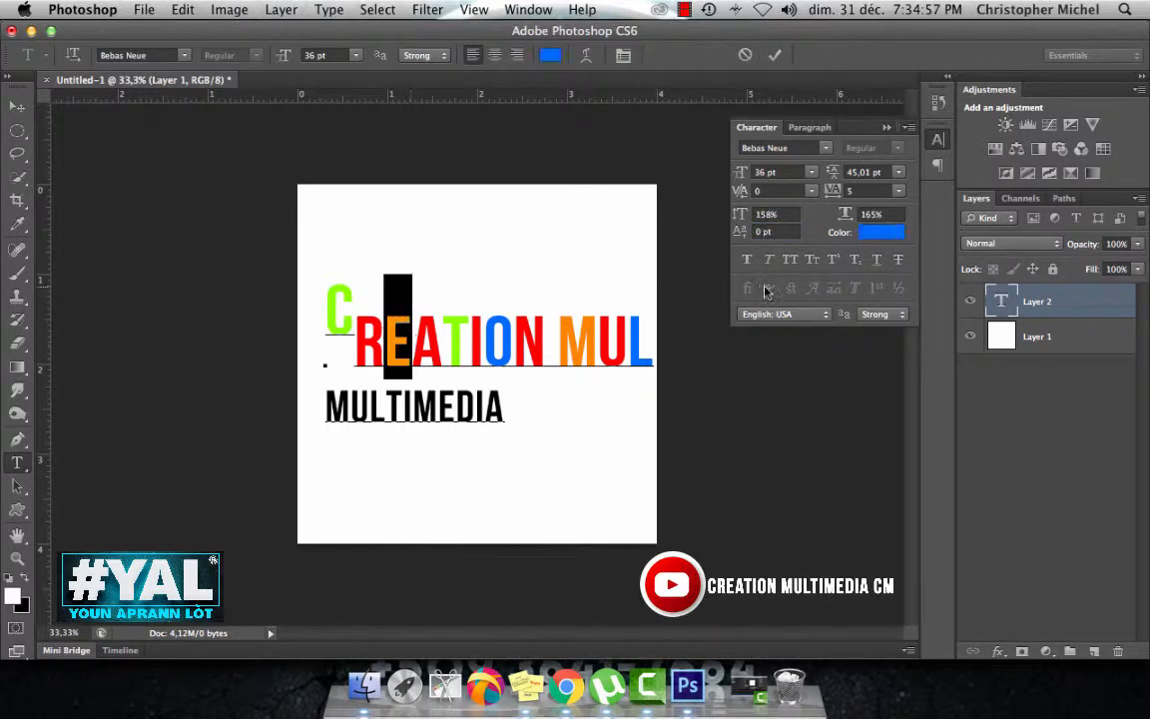
pyautogui.moveTo(751, 242); pyautogui.dragTo(707, 252)
pyautogui.click(437, 347)
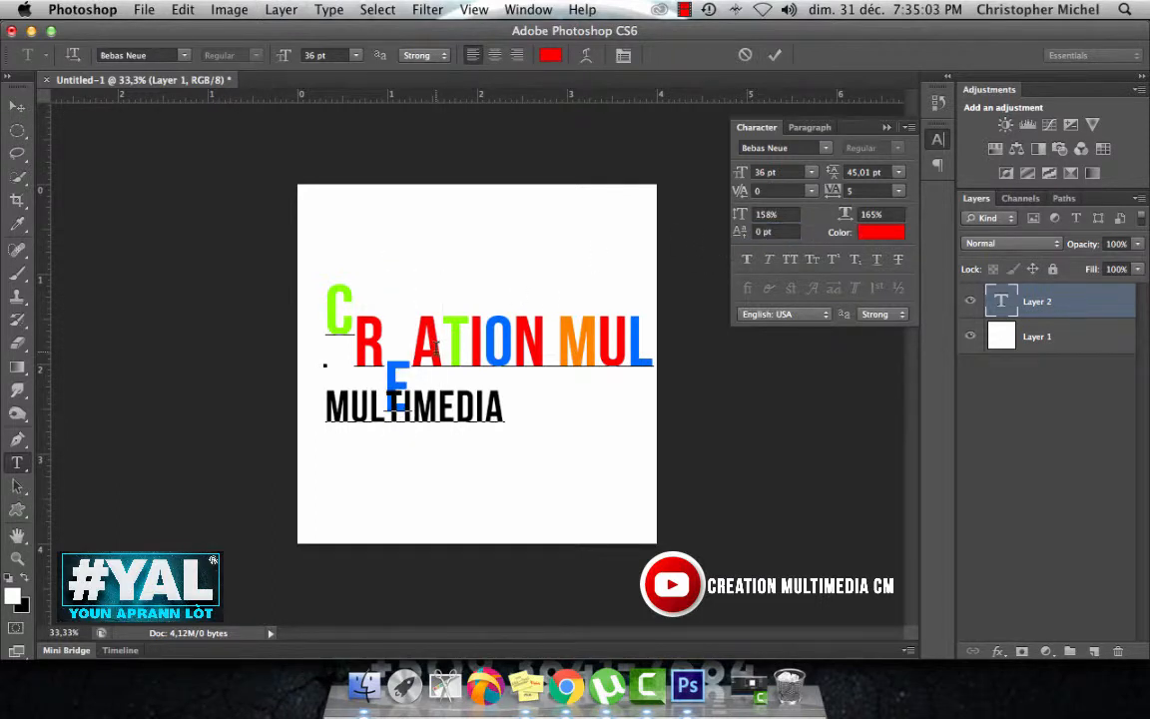
# Step: Delete the black MULTIMEDIA line and reposition the remaining text around the middle of the canvas
pyautogui.click(17, 106)
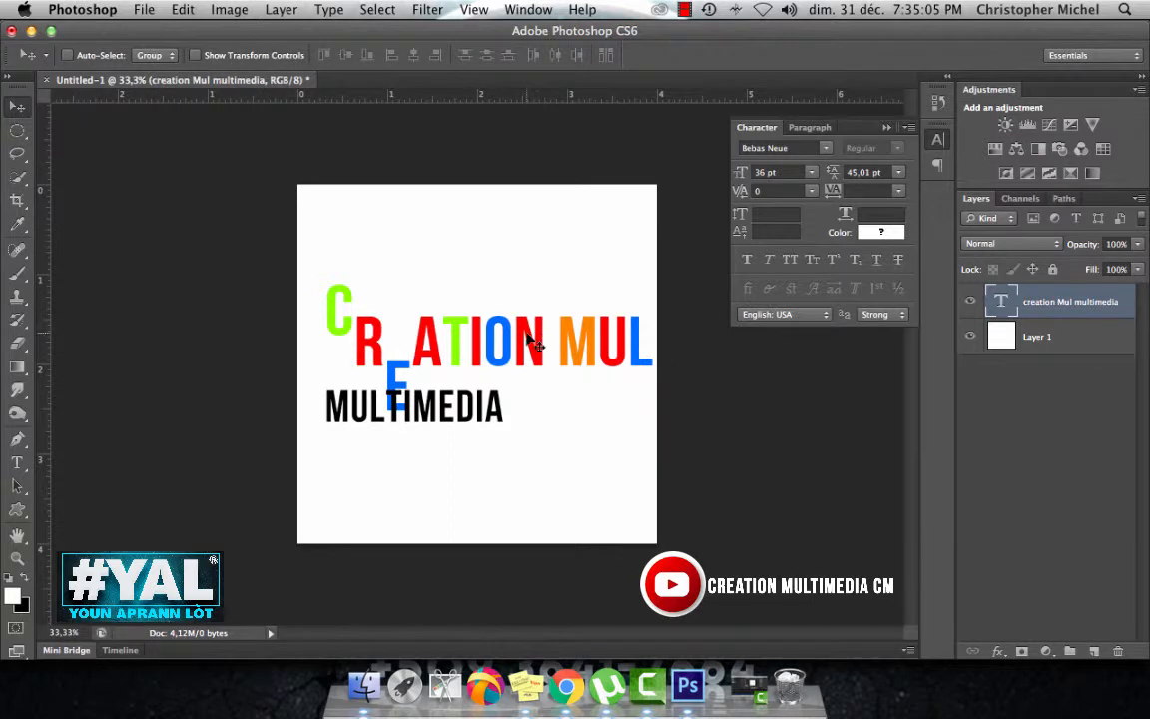
pyautogui.moveTo(529, 335)
pyautogui.mouseDown()
pyautogui.moveTo(516, 305)
pyautogui.moveTo(524, 322)
pyautogui.mouseUp()
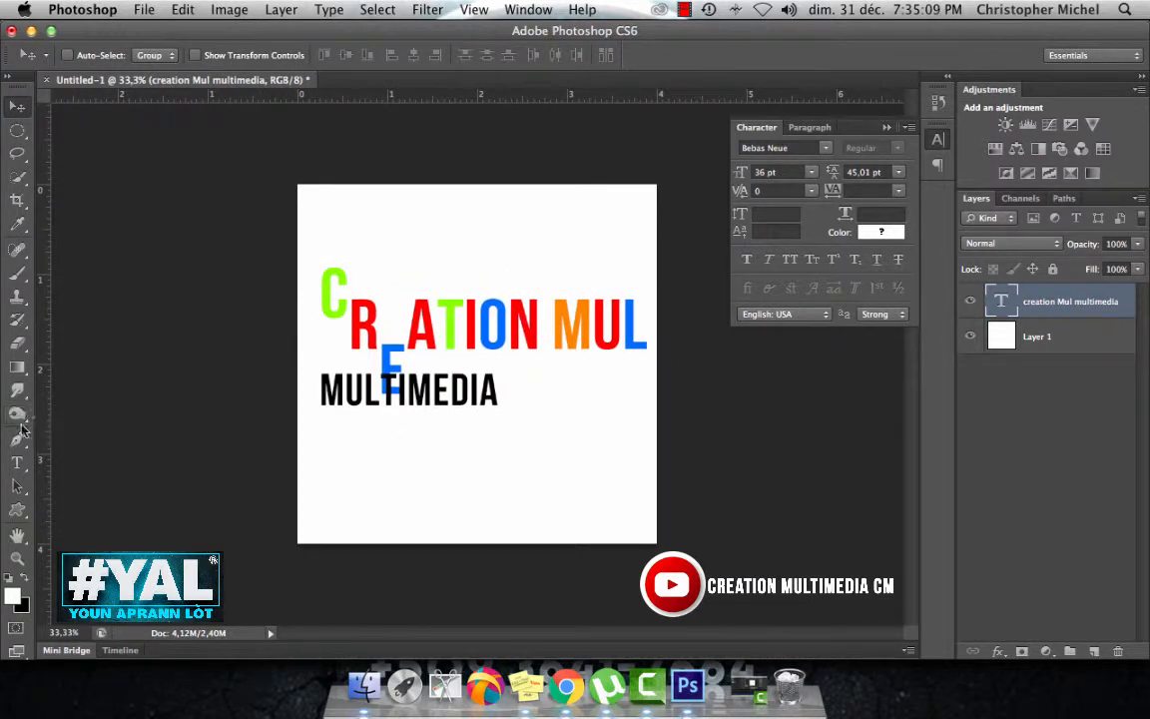
pyautogui.click(17, 464)
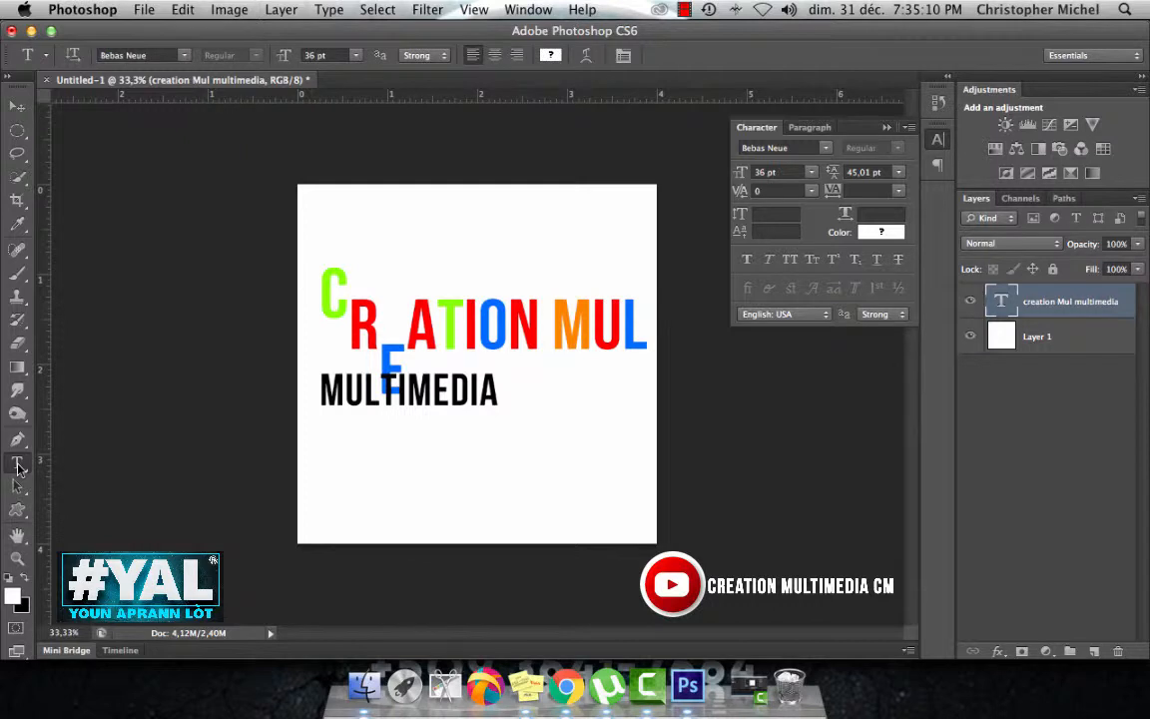
pyautogui.doubleClick(454, 372)
pyautogui.press('BackSpace')
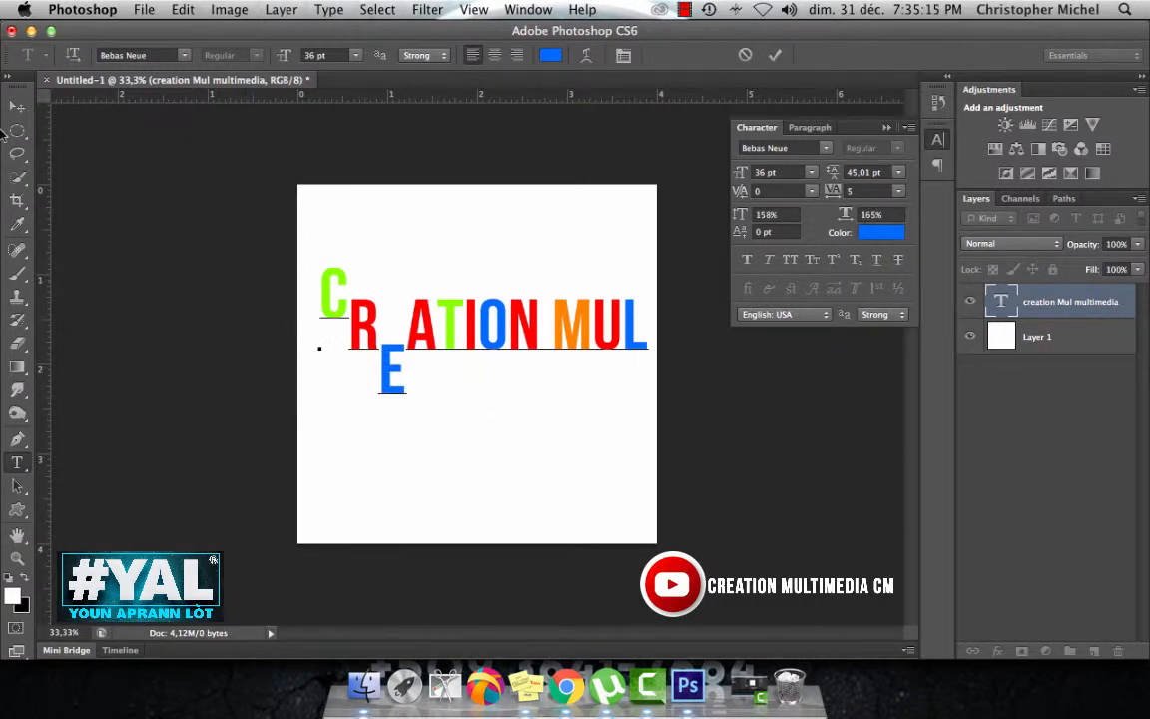
pyautogui.click(17, 105)
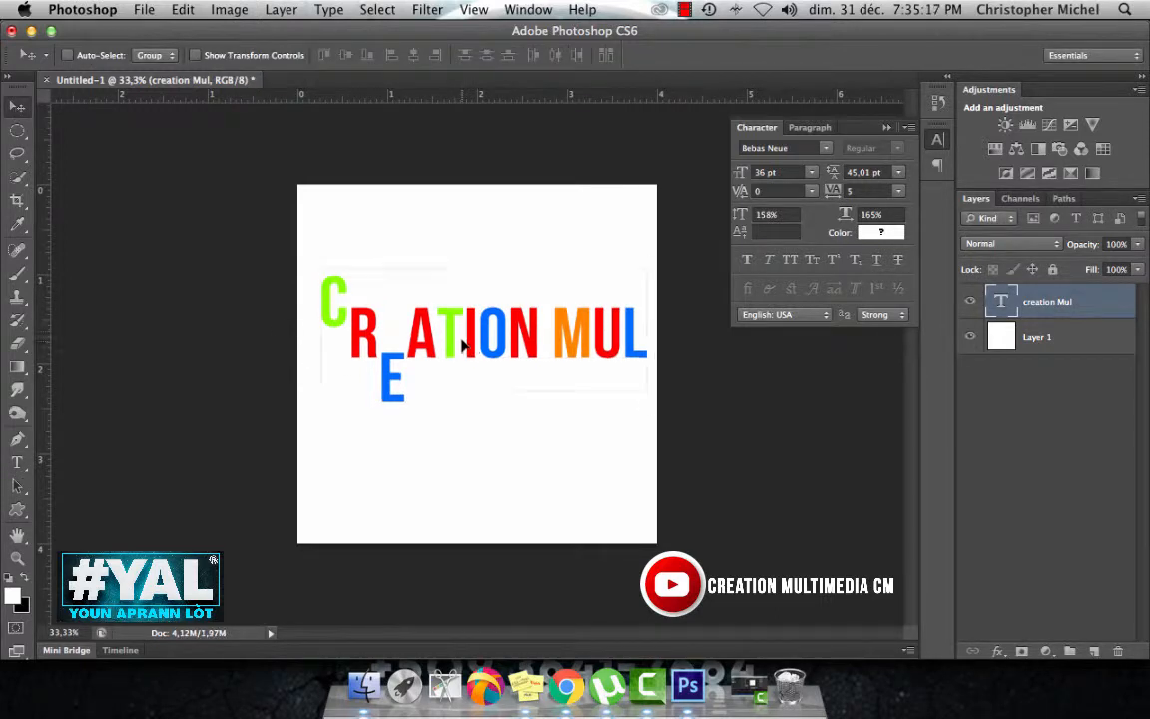
pyautogui.moveTo(463, 343)
pyautogui.mouseDown()
pyautogui.moveTo(468, 351)
pyautogui.moveTo(445, 329)
pyautogui.moveTo(457, 329)
pyautogui.mouseUp()
# Step: Set the baseline shift of the letter T in CREATION to 24 pt and of the letter O to -42 pt, and commit the text
pyautogui.click(17, 462)
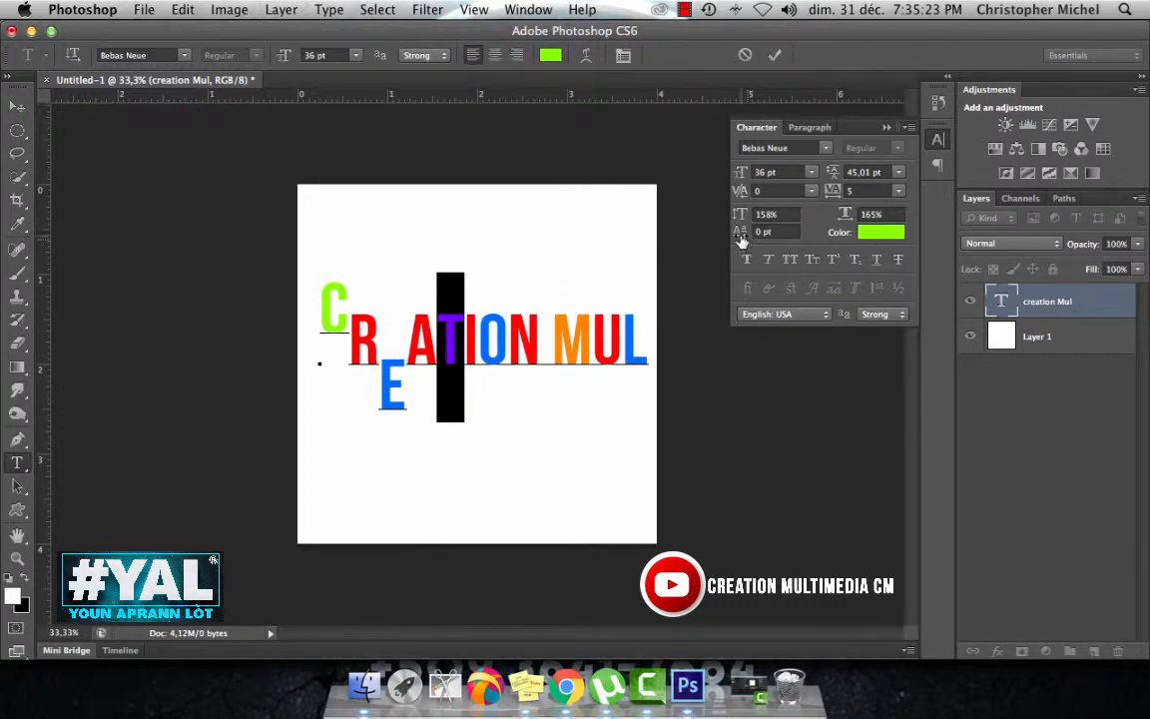
pyautogui.moveTo(747, 242); pyautogui.dragTo(763, 245)
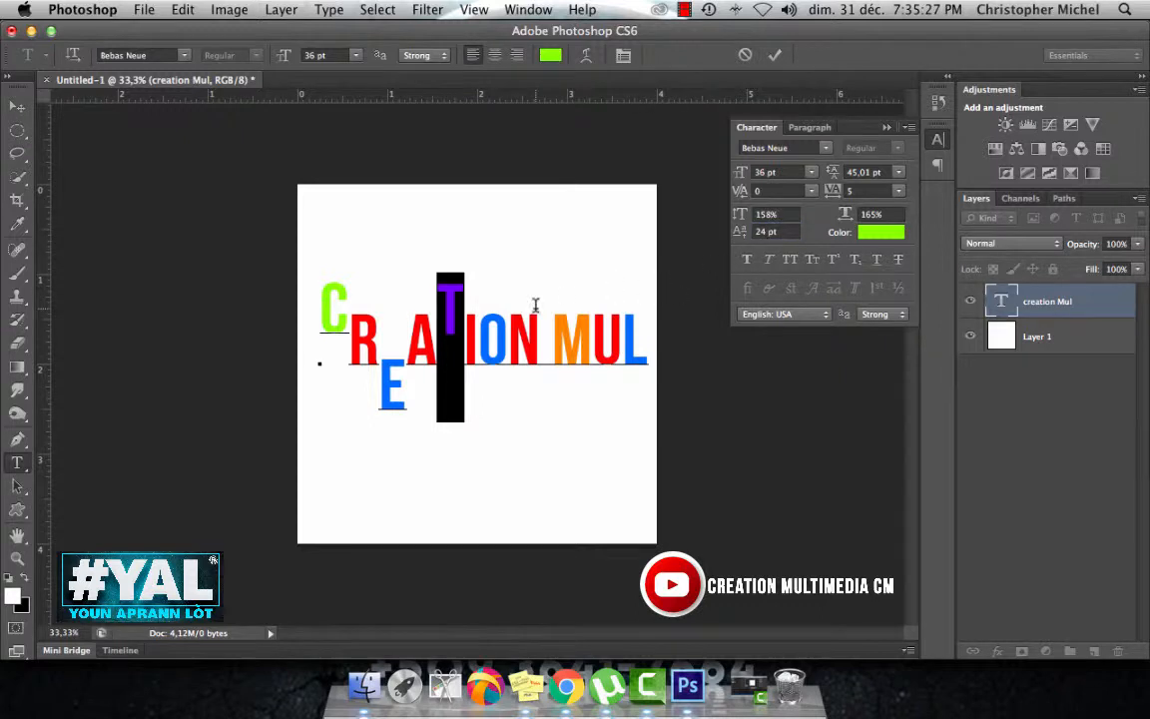
pyautogui.click(481, 324)
pyautogui.moveTo(477, 336); pyautogui.dragTo(508, 336)
pyautogui.click(739, 232)
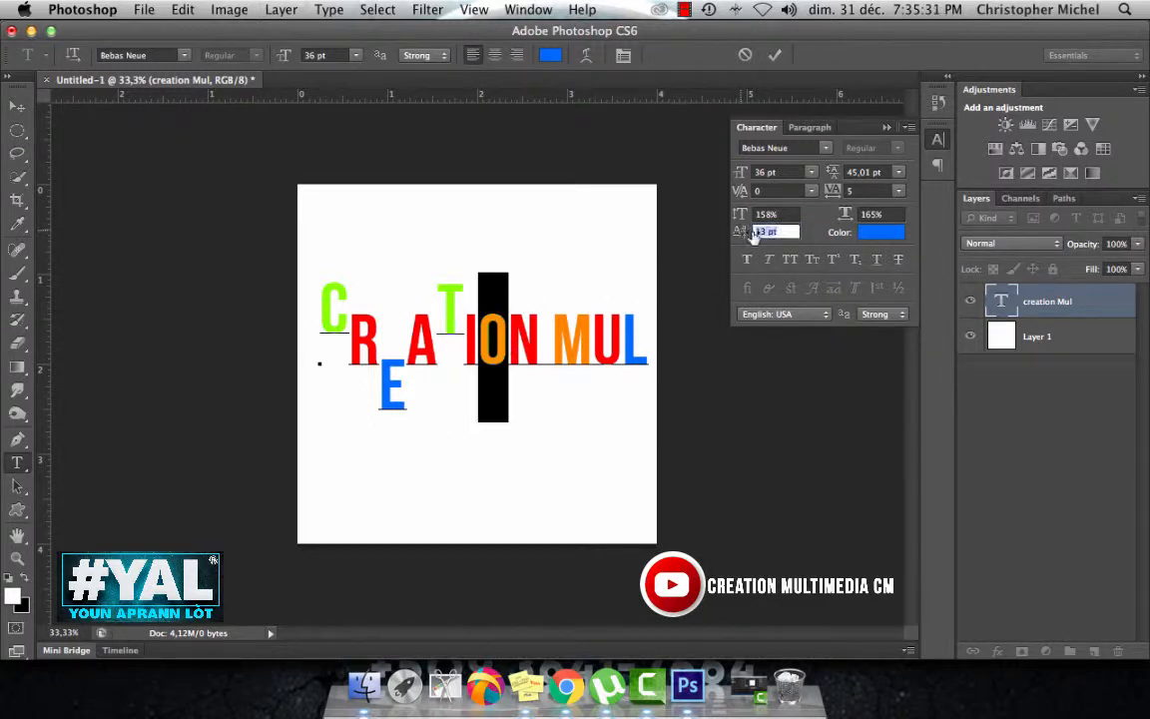
pyautogui.write('-29')
pyautogui.press('Return')
pyautogui.moveTo(715, 248); pyautogui.dragTo(704, 249)
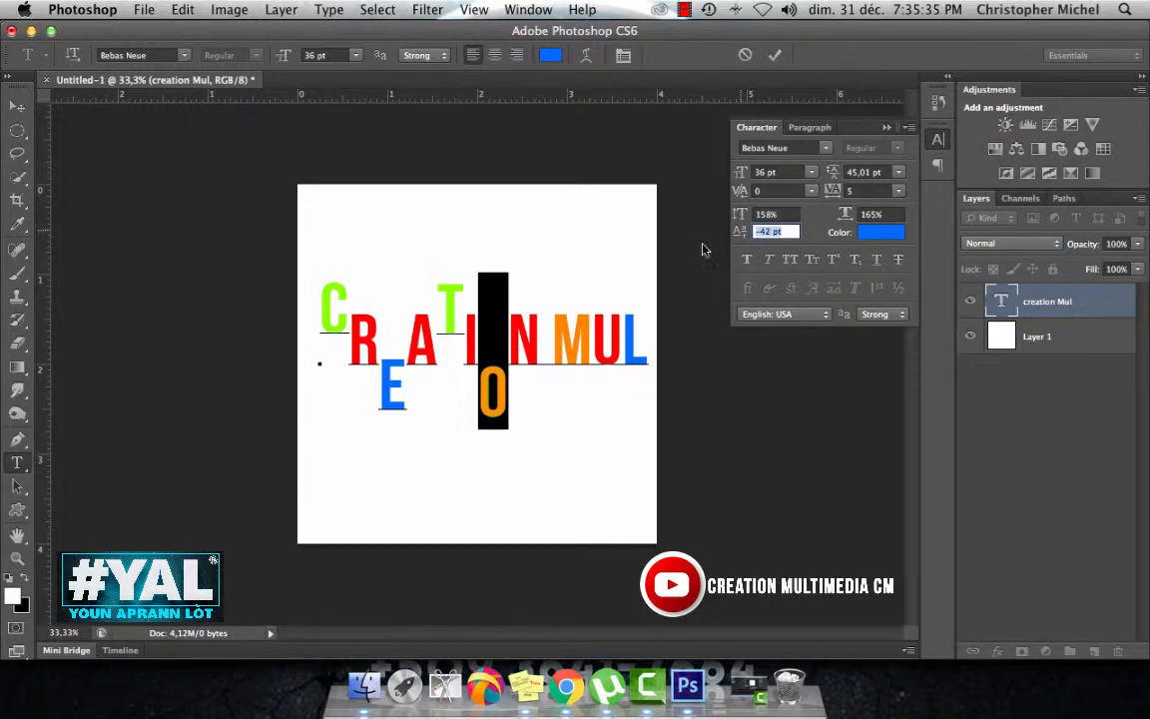
pyautogui.click(17, 107)
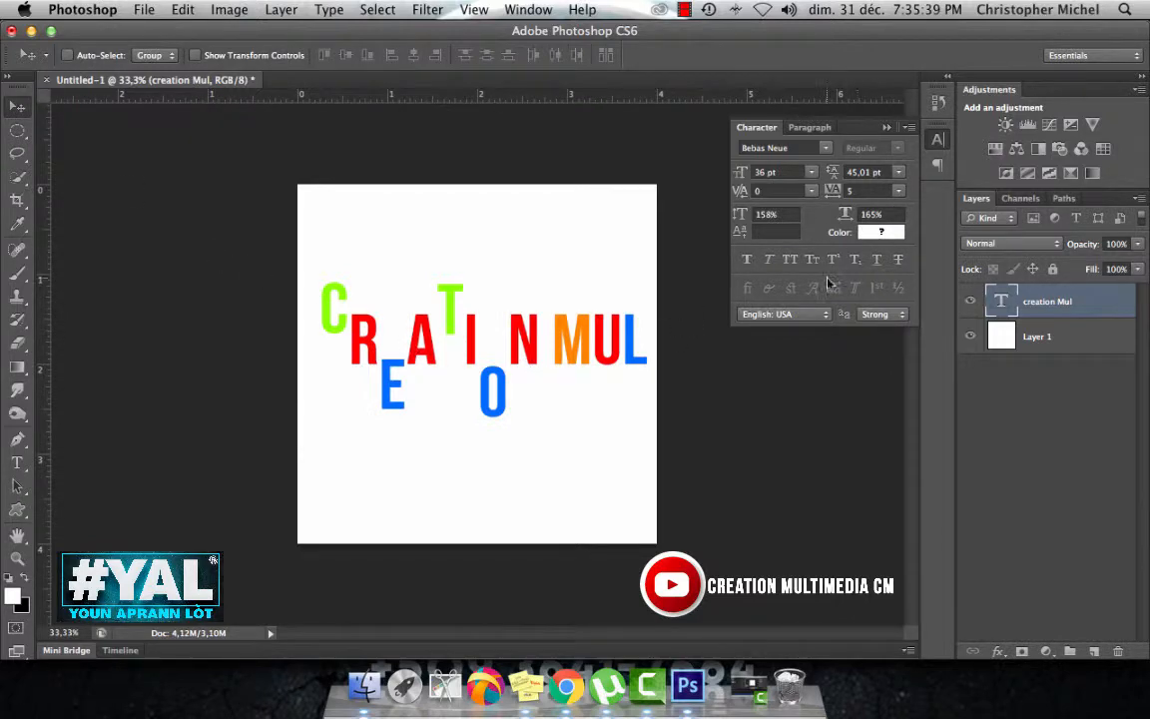
pyautogui.click(17, 462)
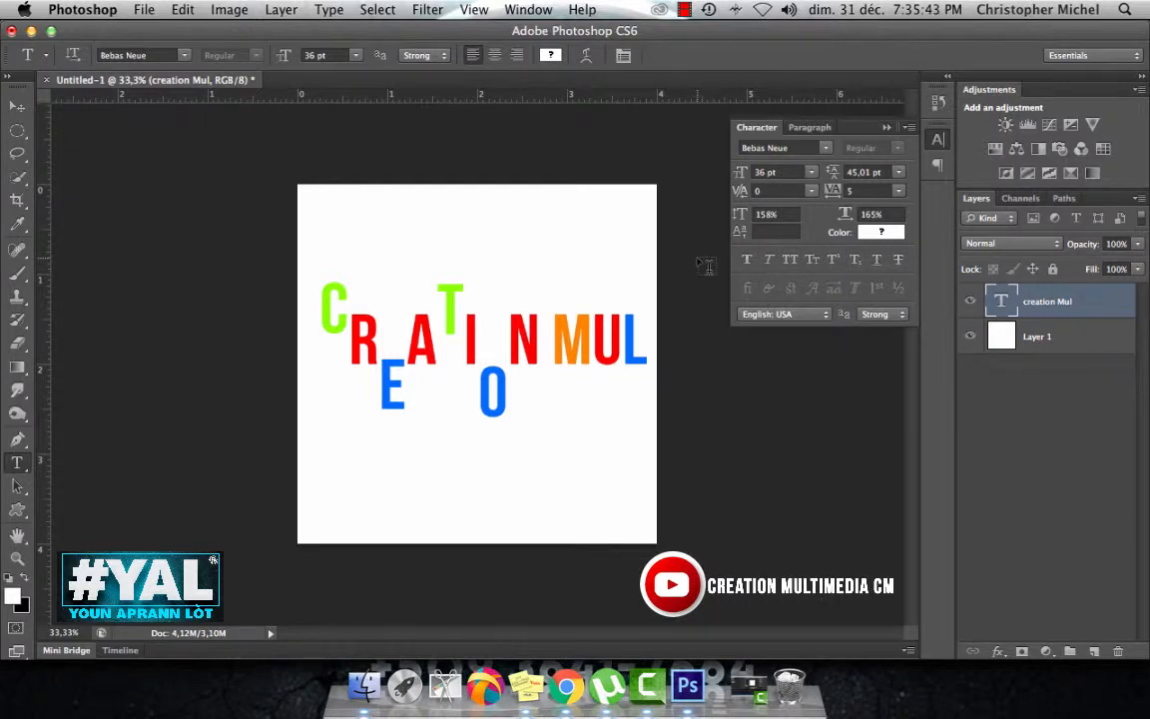
pyautogui.click(319, 299)
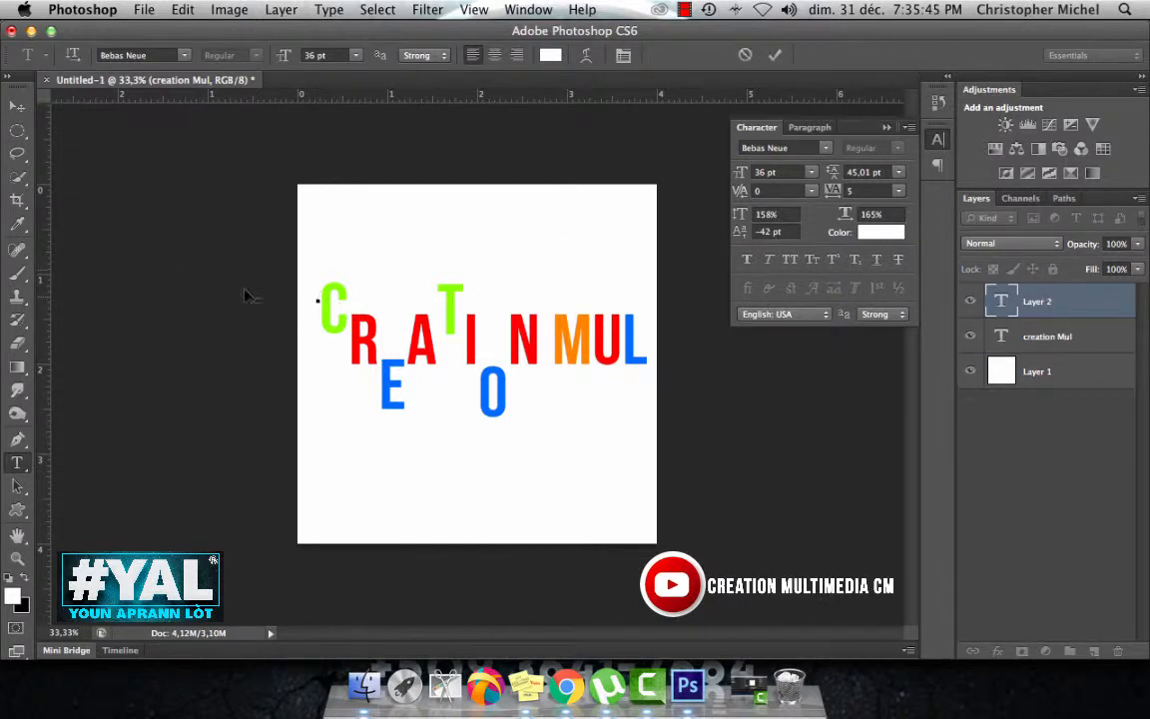
pyautogui.click(17, 105)
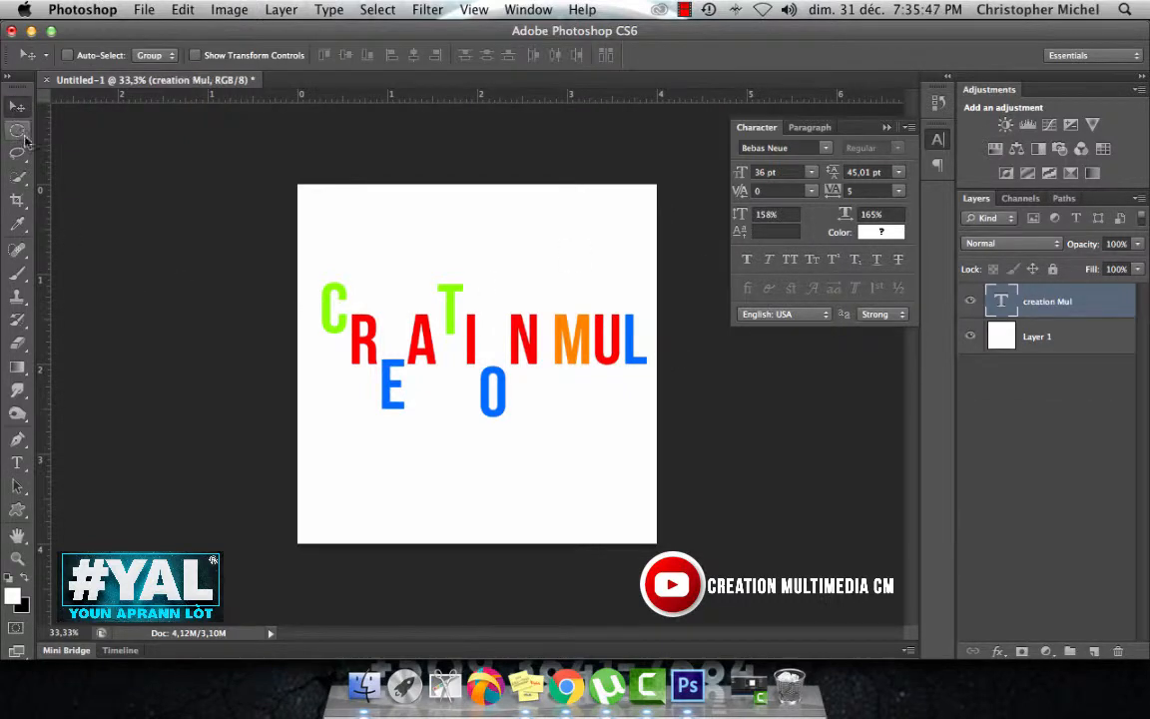
# Step: Apply faux bold to the letter N in CREATION and deselect it
pyautogui.click(17, 463)
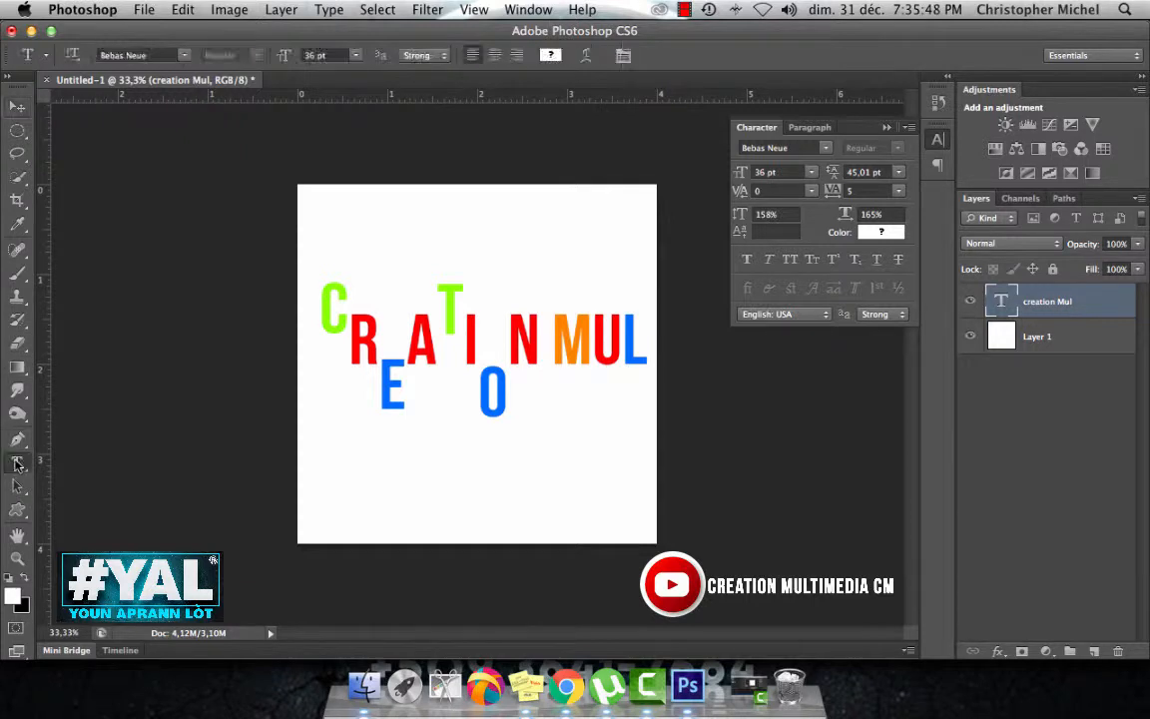
pyautogui.click(512, 329)
pyautogui.moveTo(512, 328); pyautogui.dragTo(542, 329)
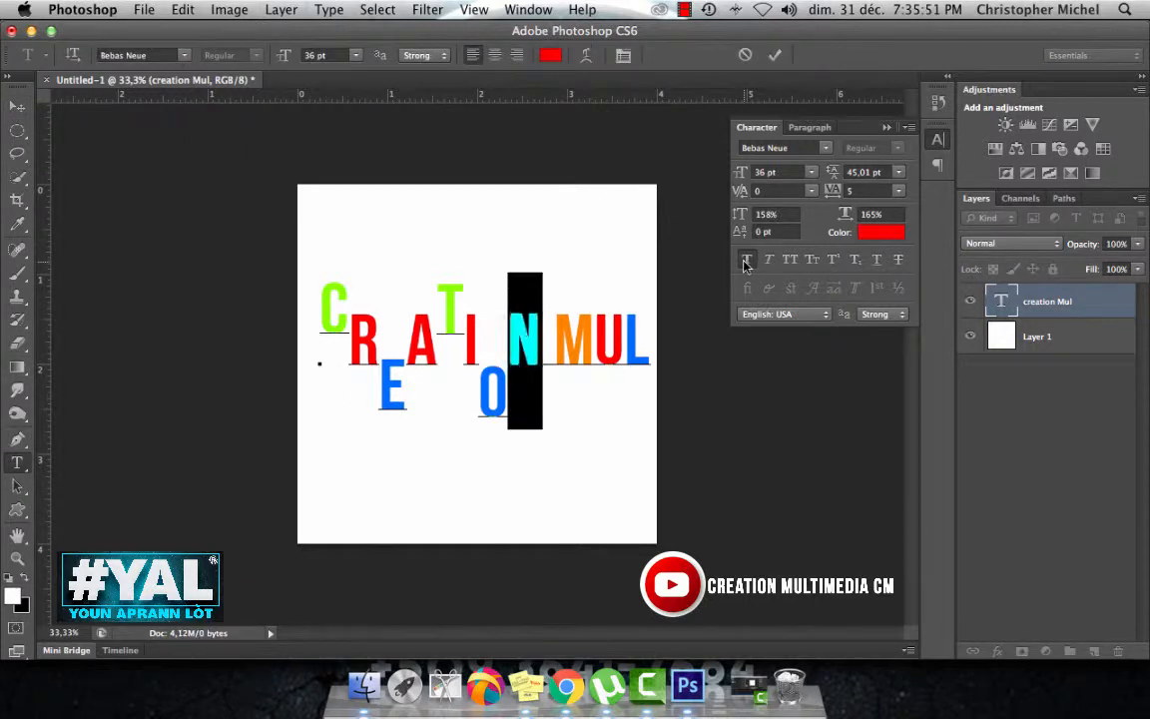
pyautogui.click(745, 261)
pyautogui.click(528, 329)
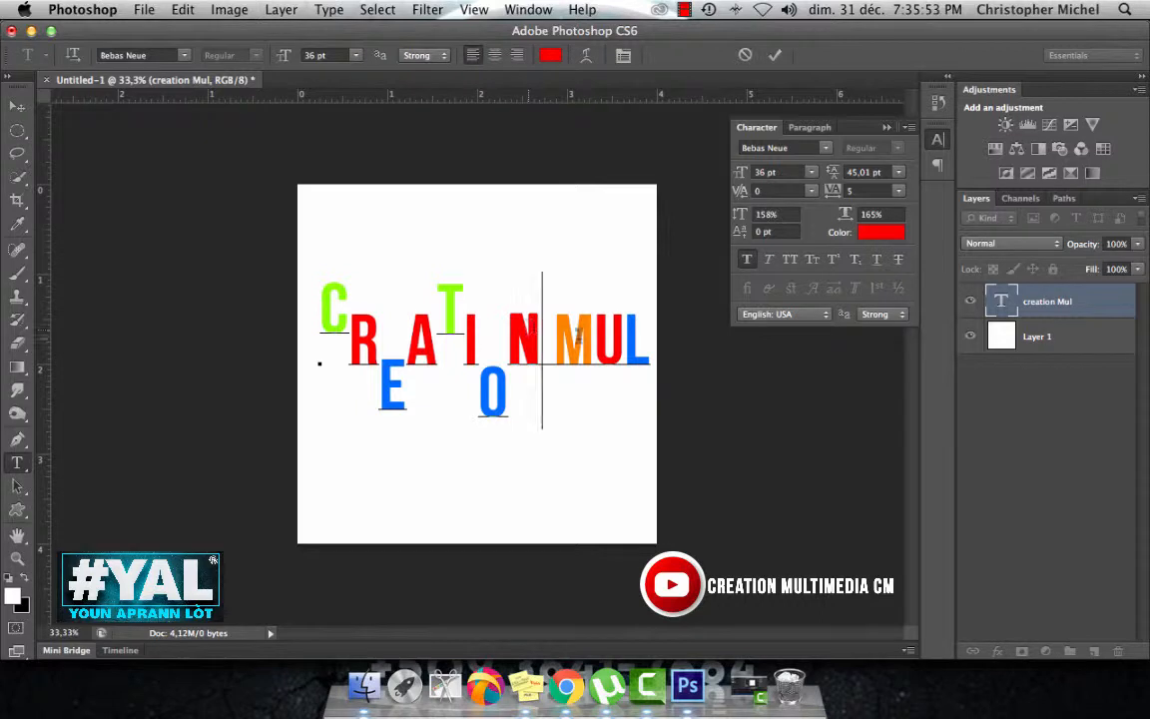
# Step: Apply faux italic to the letter M and all caps to the letter L at the end of the text
pyautogui.moveTo(554, 336); pyautogui.dragTo(580, 338)
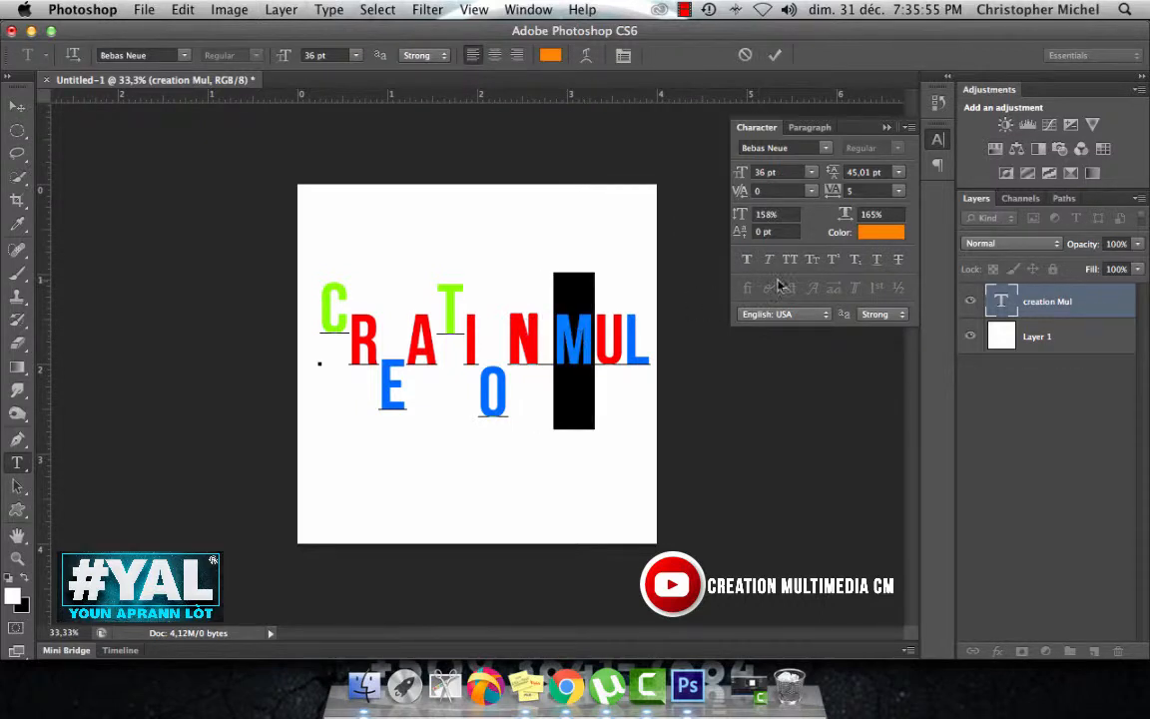
pyautogui.click(769, 261)
pyautogui.click(596, 339)
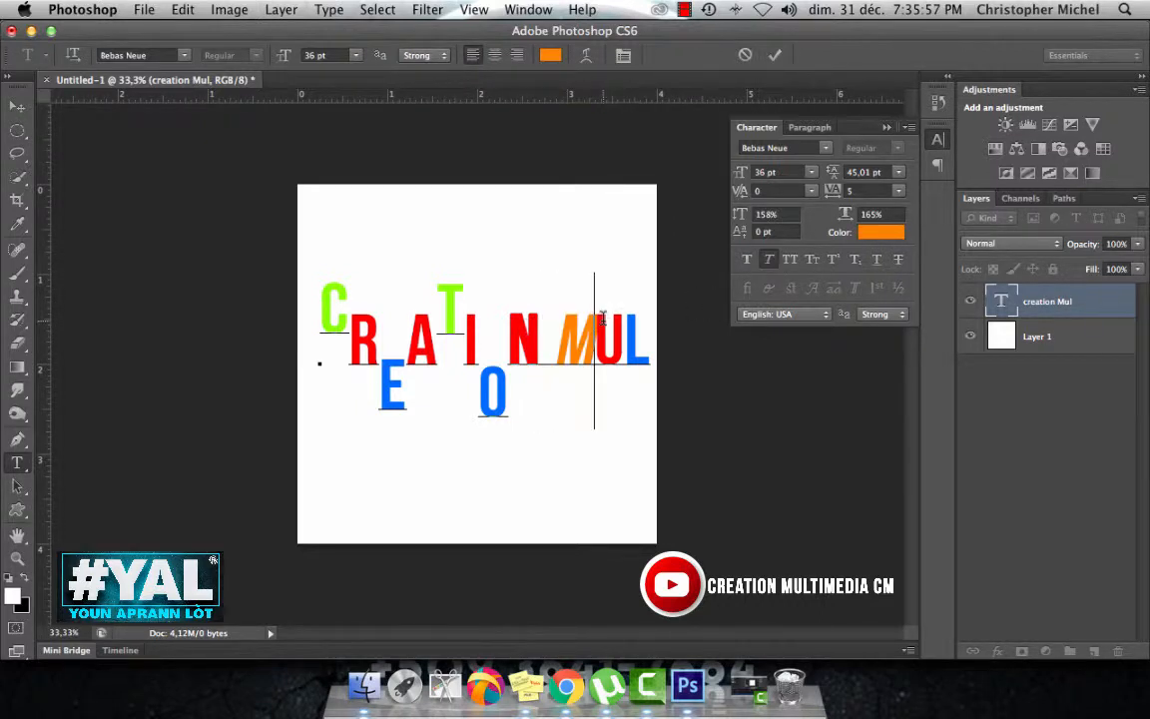
pyautogui.moveTo(623, 334); pyautogui.dragTo(652, 338)
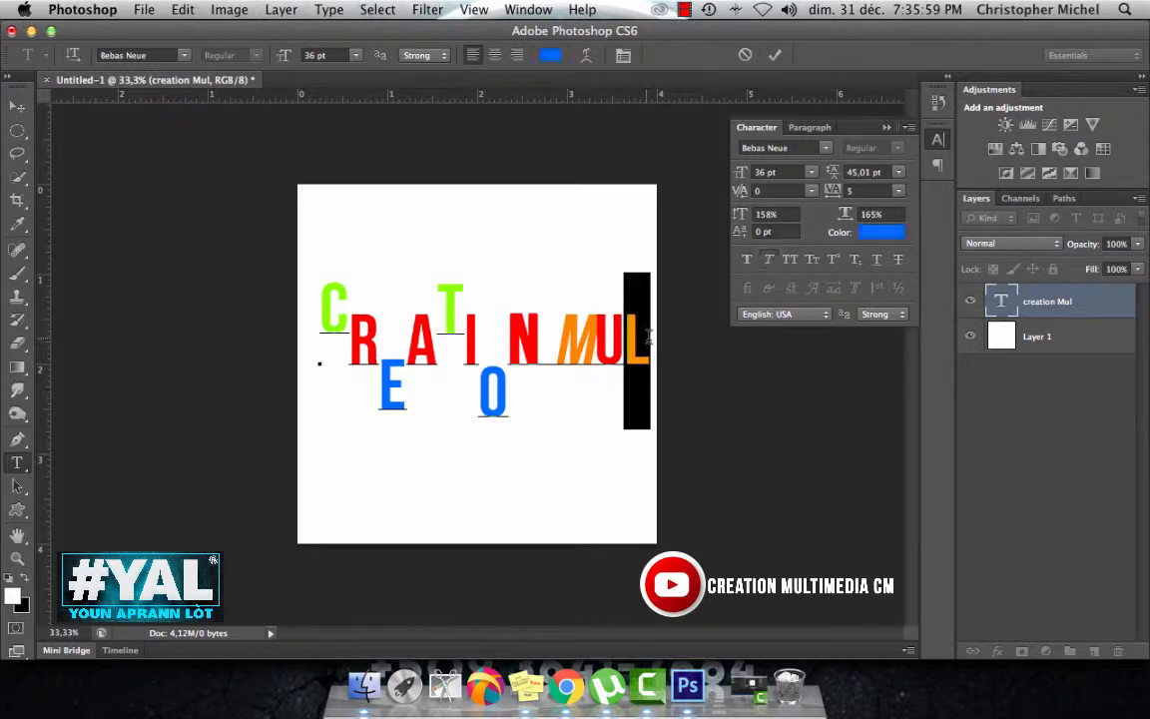
pyautogui.click(790, 260)
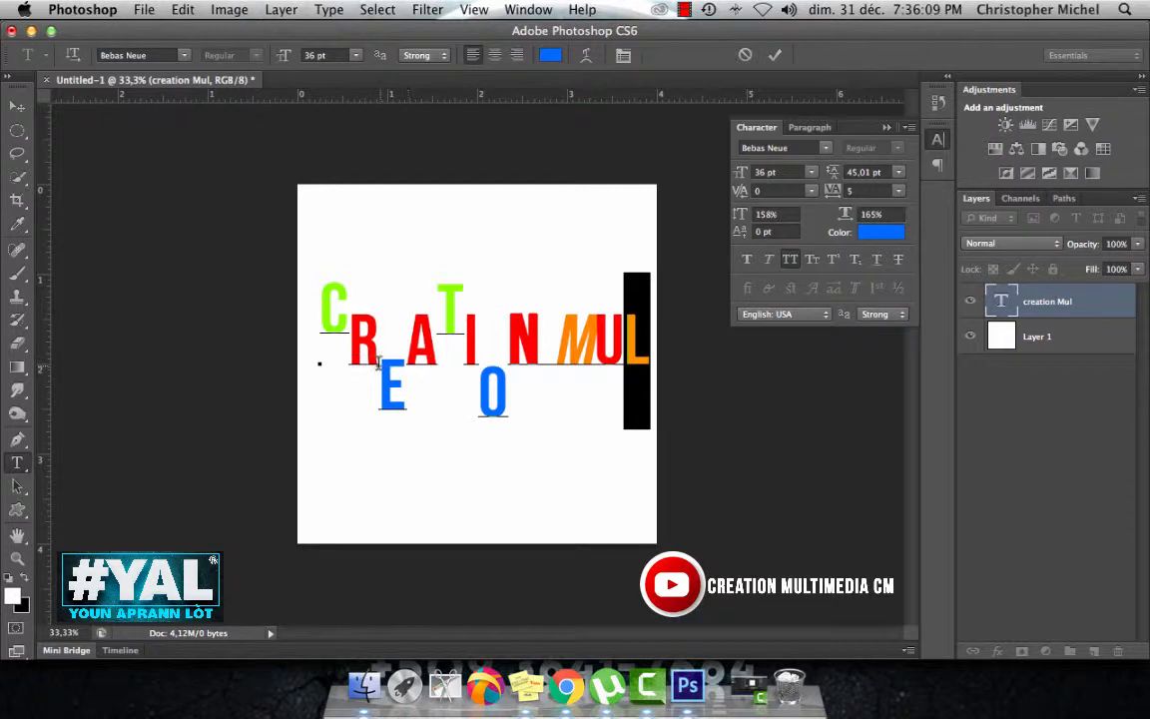
# Step: Underline the first three letters, C, R and E, of the word CREATION
pyautogui.moveTo(320, 300); pyautogui.dragTo(385, 339)
pyautogui.click(877, 259)
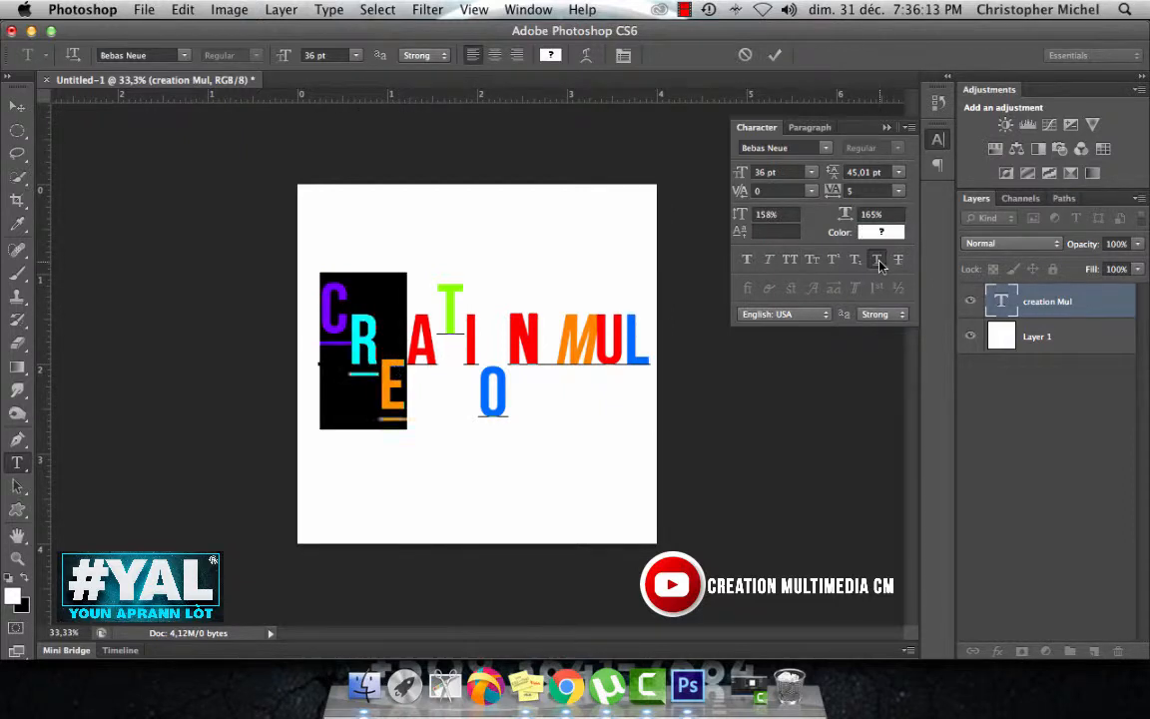
pyautogui.click(367, 365)
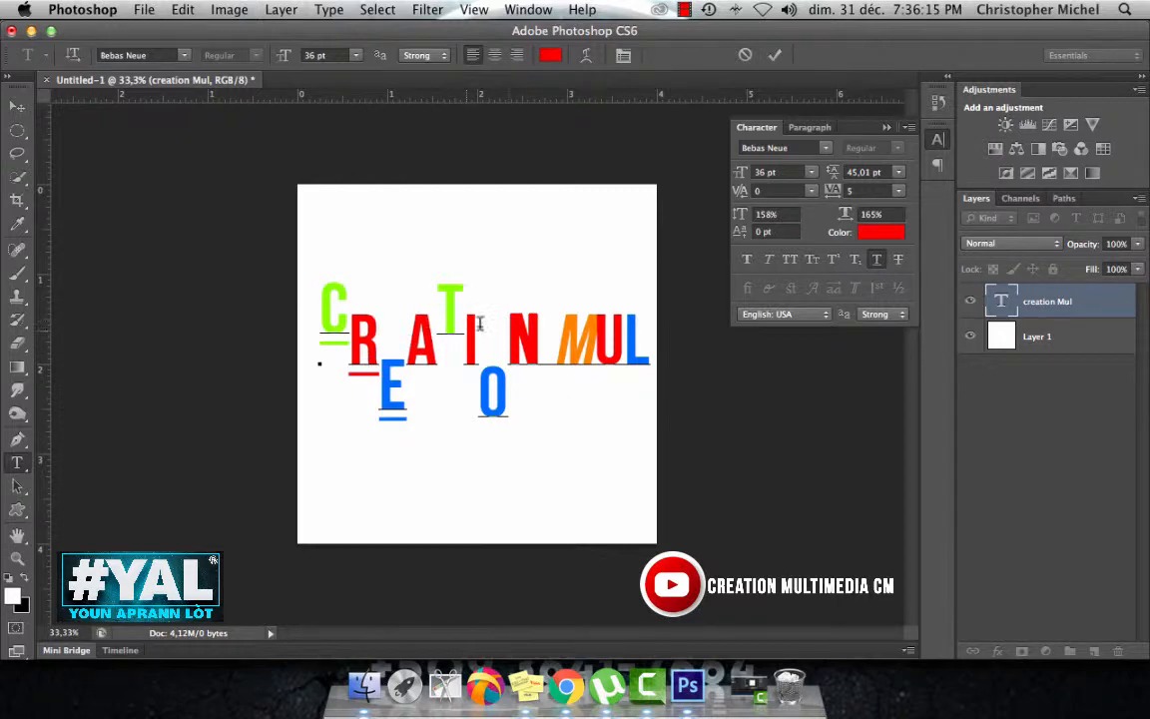
# Step: Apply strikethrough to the letters MUL
pyautogui.moveTo(555, 330); pyautogui.dragTo(651, 329)
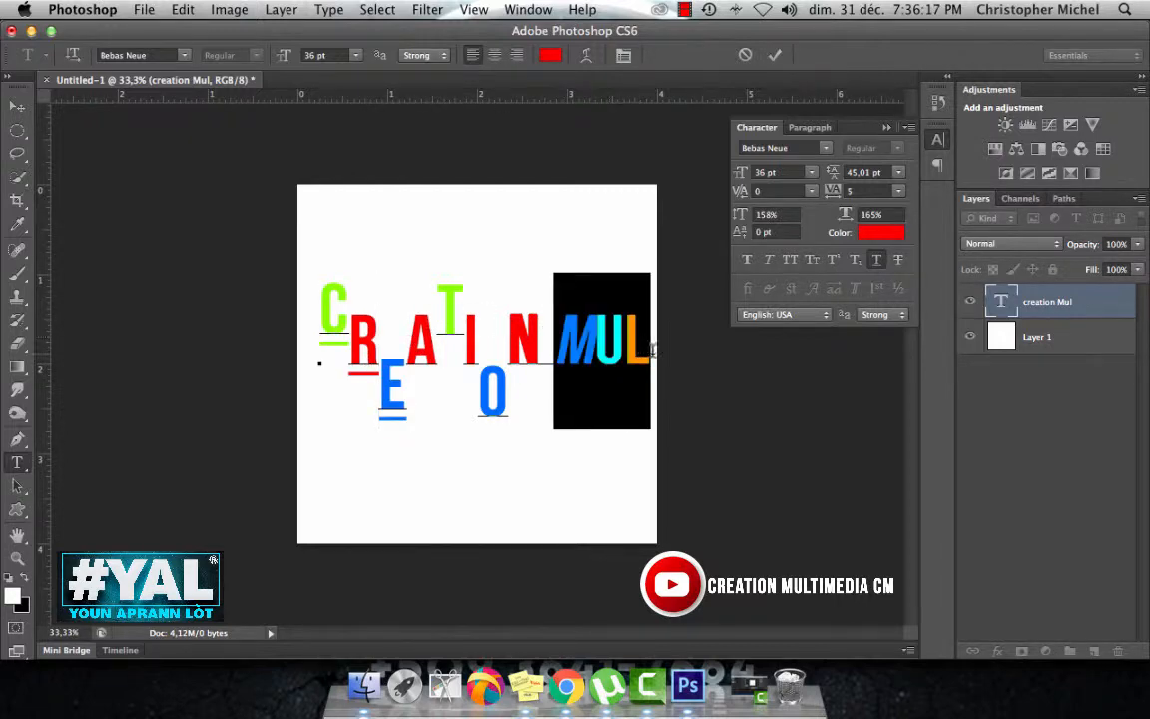
pyautogui.click(900, 260)
pyautogui.click(597, 339)
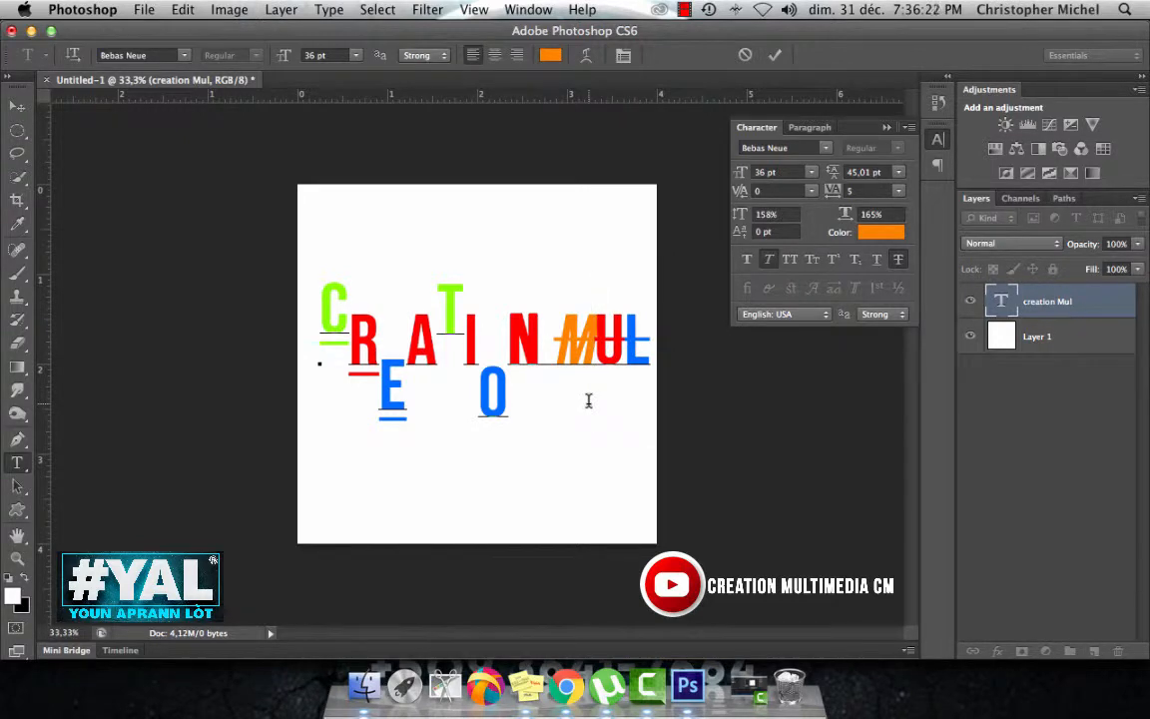
# Step: Commit the text, shift it lower on the canvas and delete its layer
pyautogui.click(20, 108)
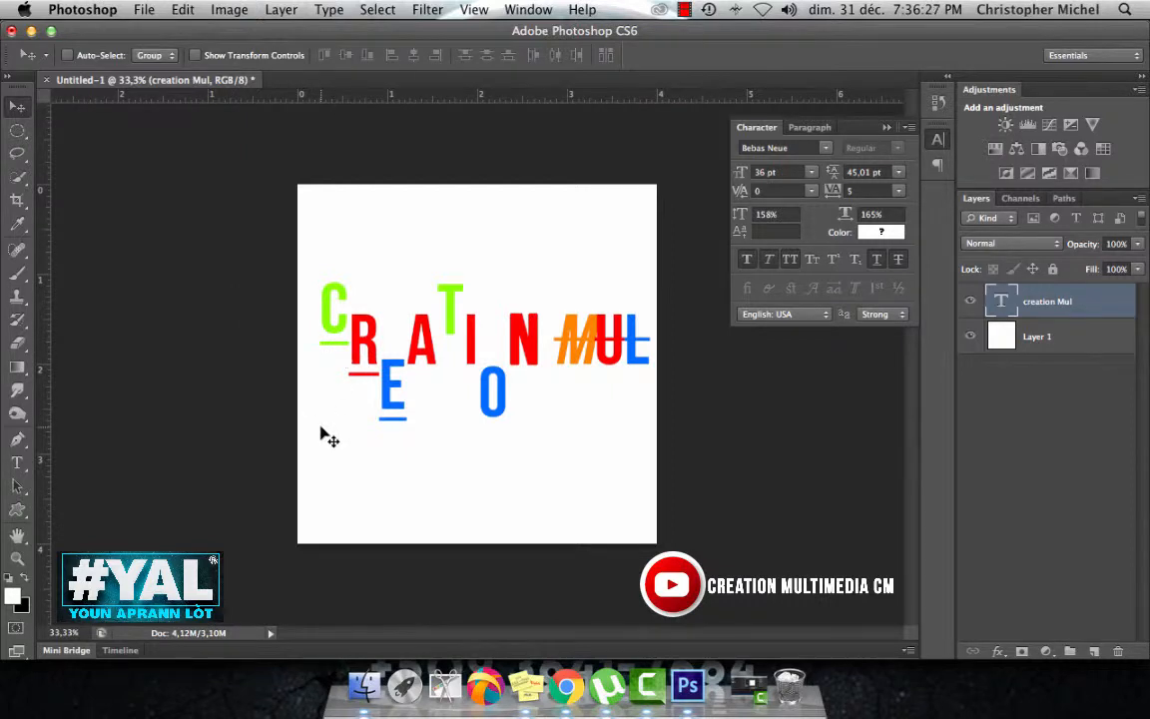
pyautogui.moveTo(359, 303); pyautogui.dragTo(395, 384)
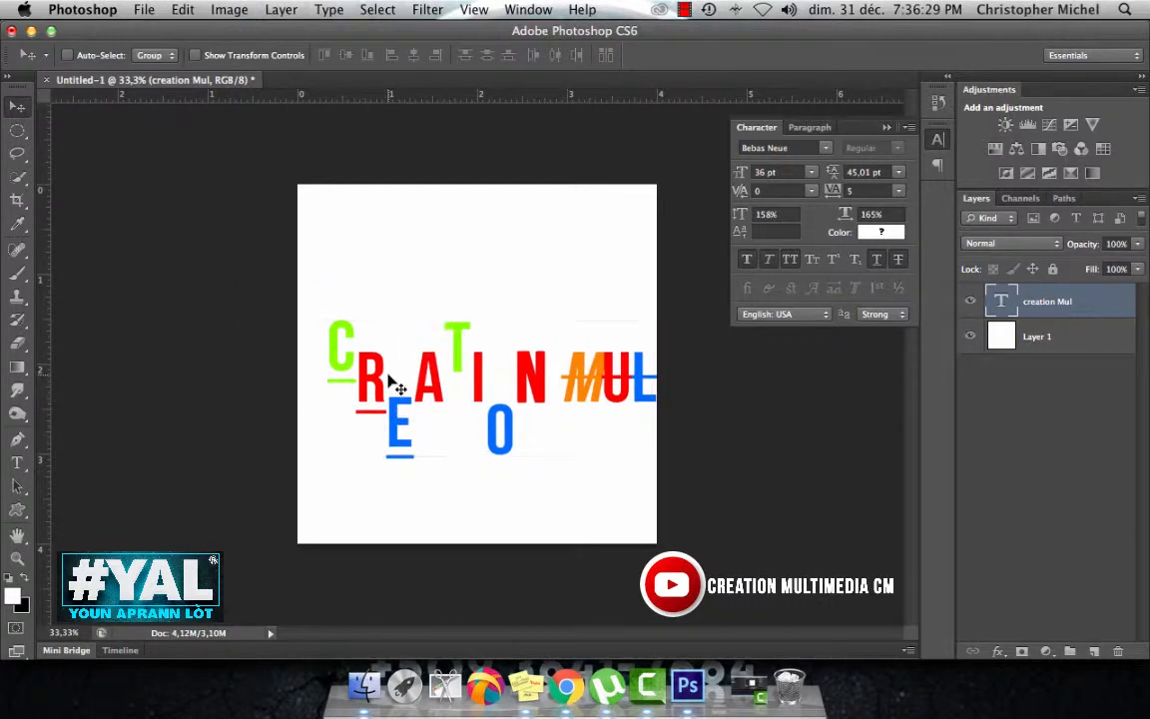
pyautogui.press('Delete')
# Step: Add a vertical text reading "bbbv" starting in the upper middle of the canvas with the Vertical Type tool
pyautogui.click(12, 466)
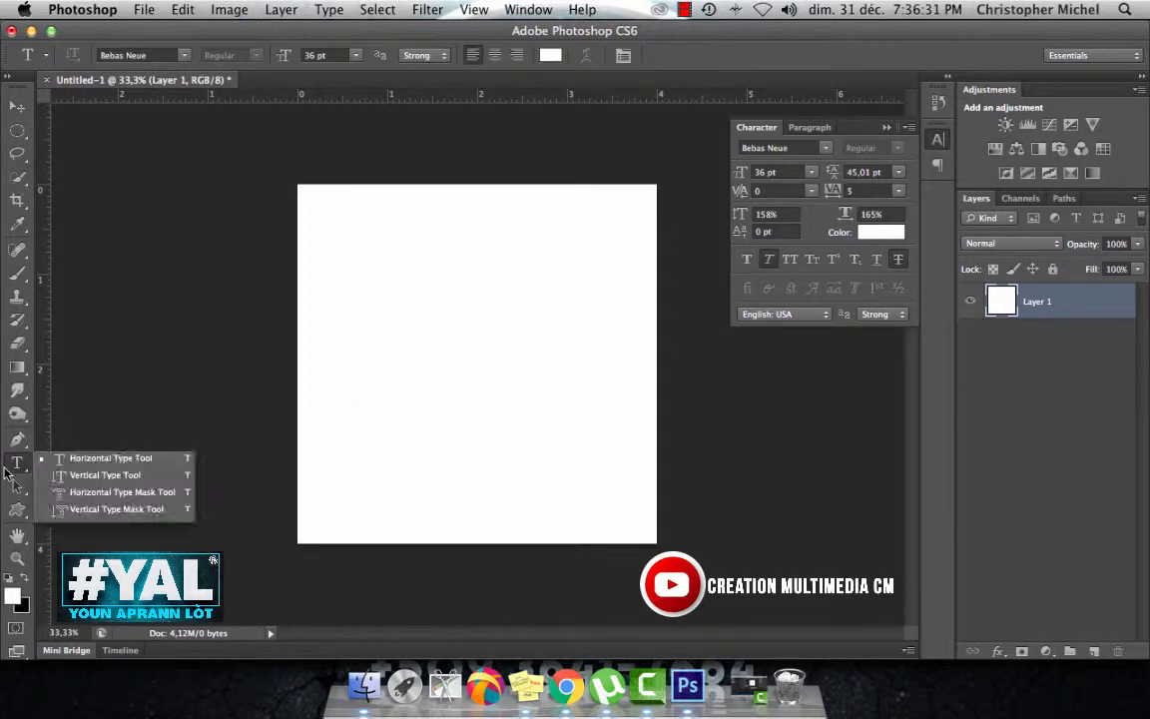
pyautogui.click(85, 476)
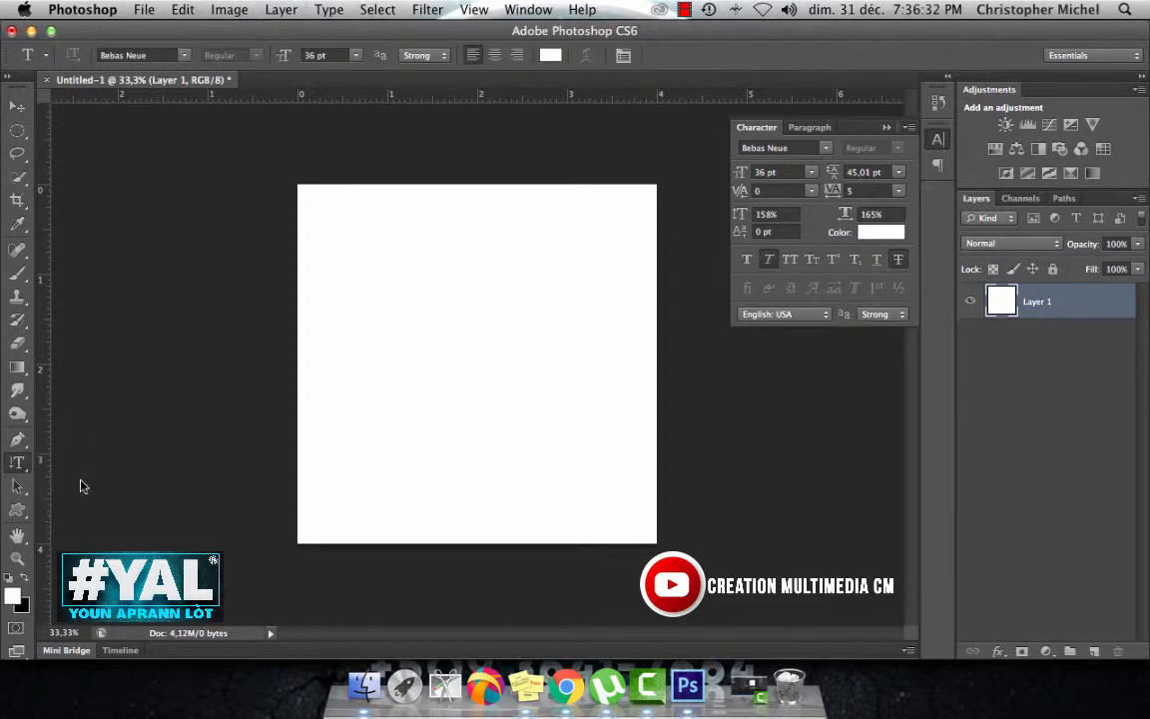
pyautogui.click(465, 274)
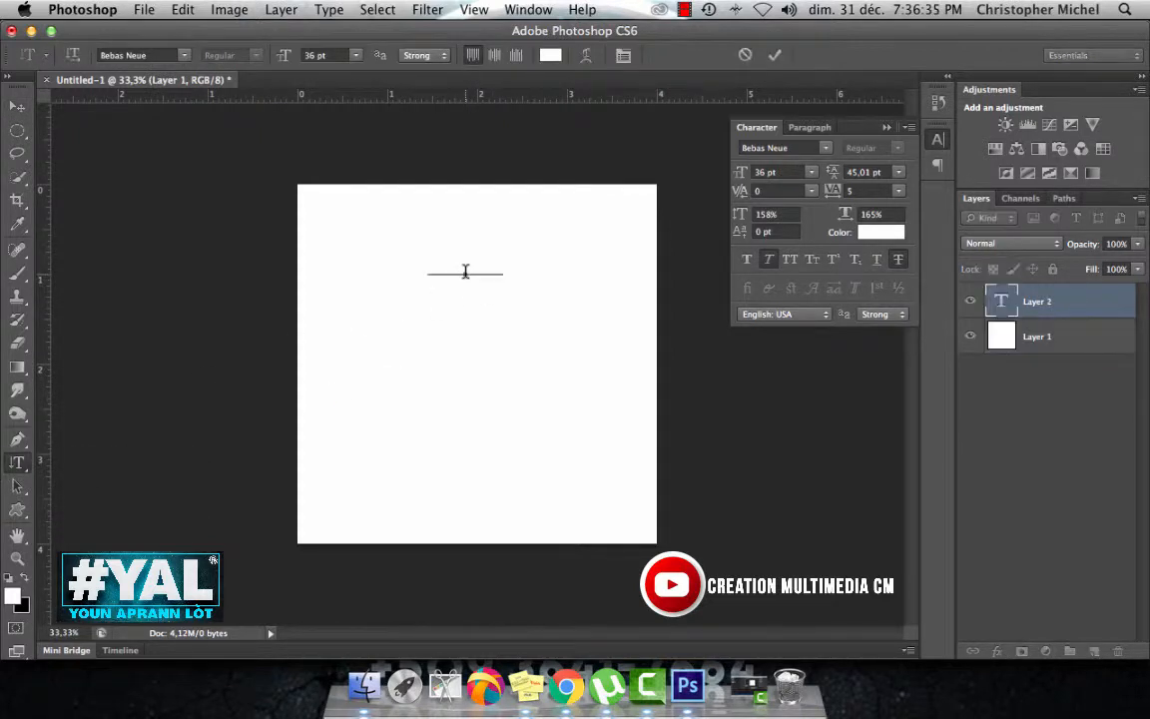
pyautogui.write('crea')
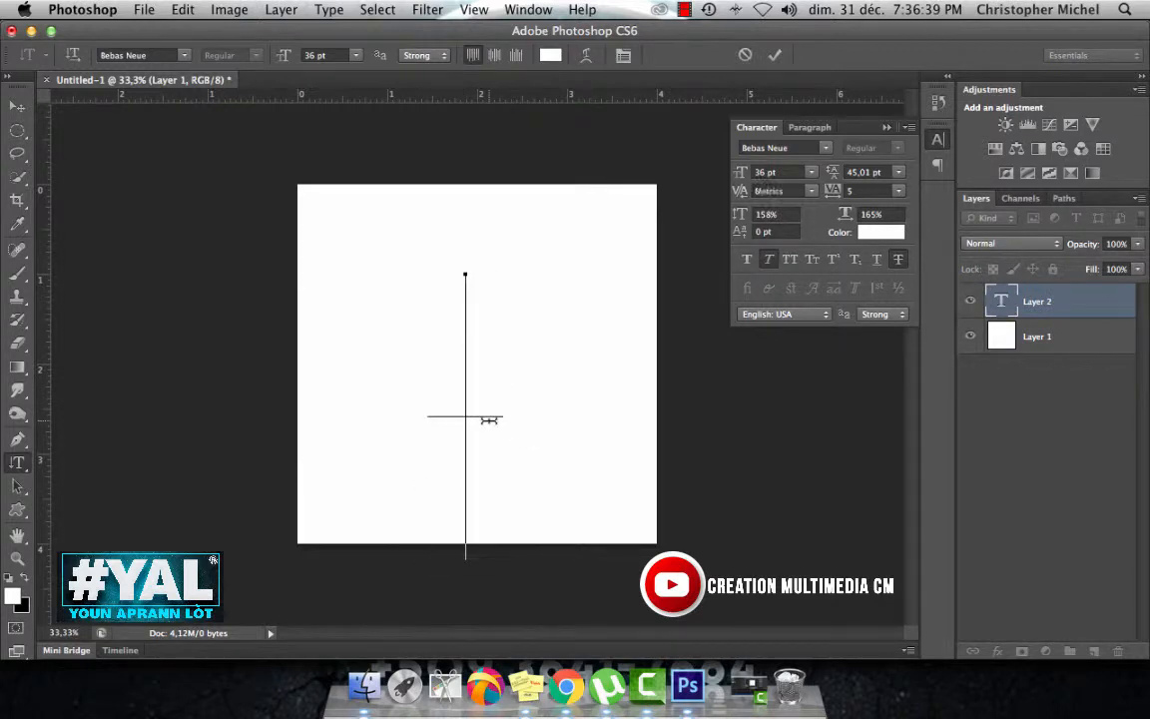
# Step: Select the whole vertical text and set its color to red (ff0000)
pyautogui.doubleClick(489, 420)
pyautogui.click(550, 55)
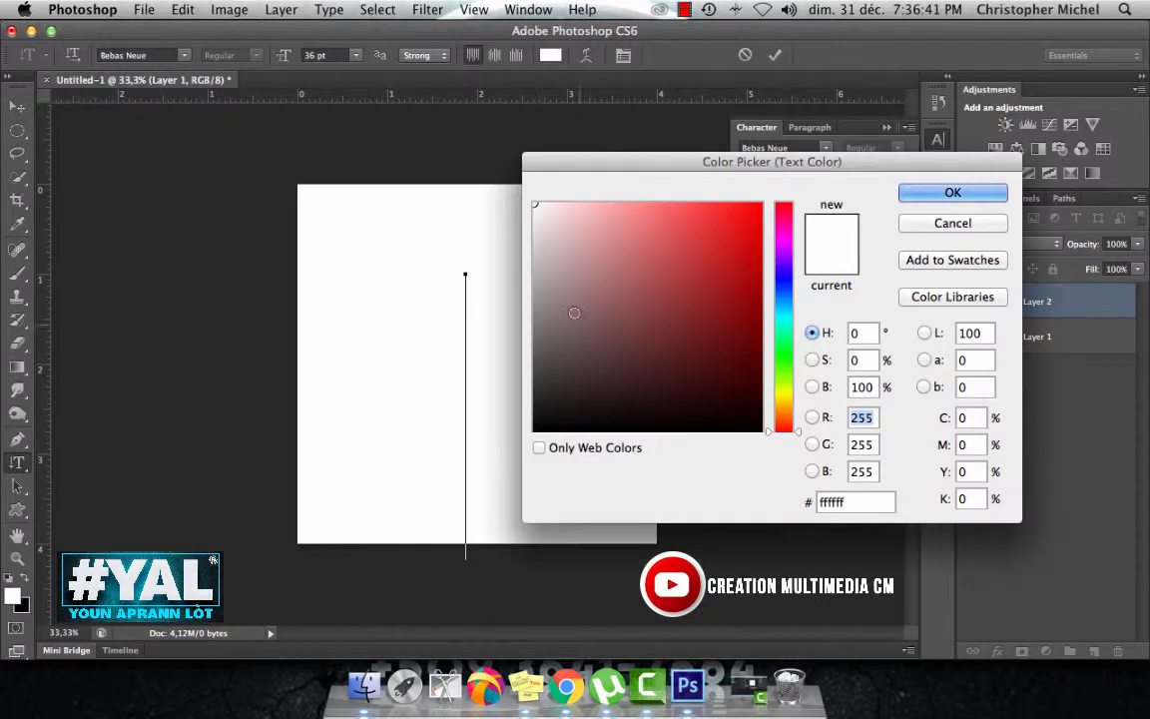
pyautogui.click(590, 334)
pyautogui.moveTo(590, 334); pyautogui.dragTo(813, 210)
pyautogui.write('255')
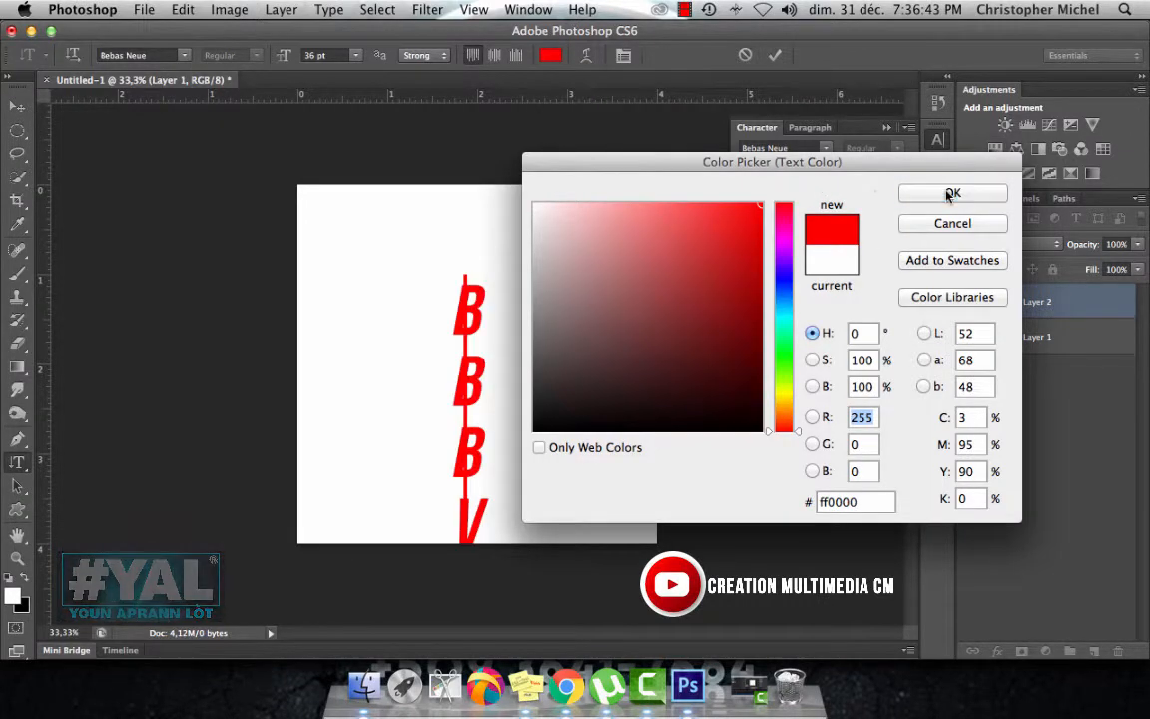
pyautogui.click(952, 191)
# Step: Move the vertical text up so it fits within the canvas and remove its strikethrough
pyautogui.click(17, 106)
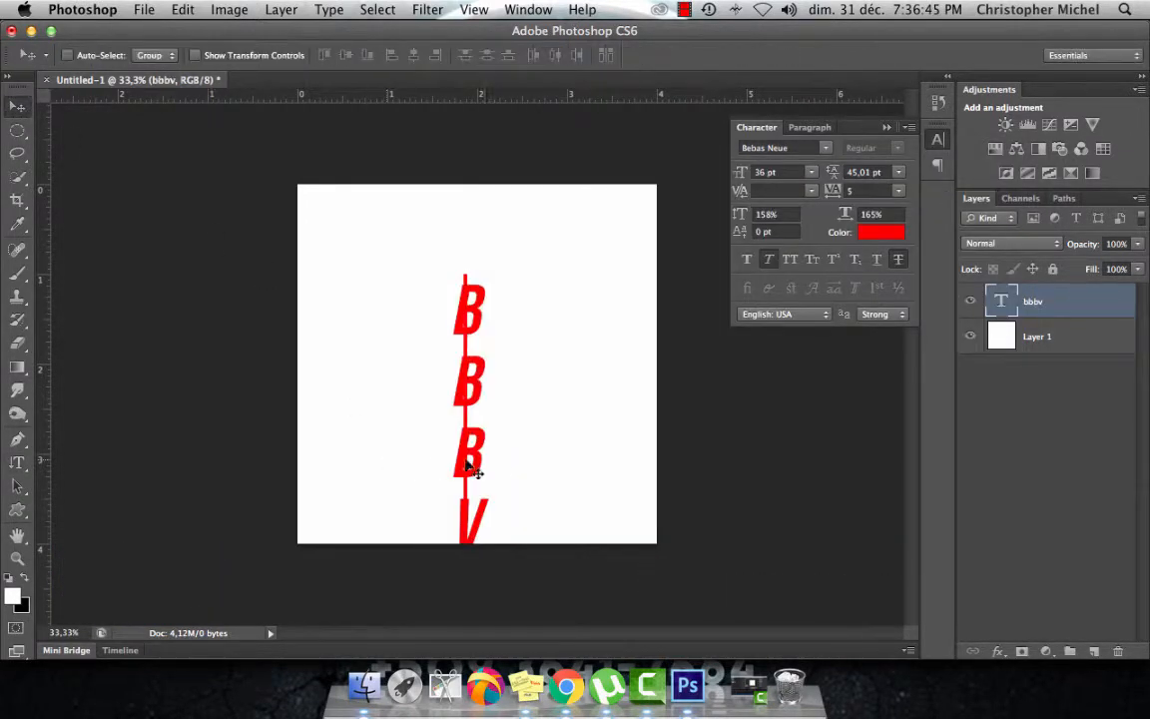
pyautogui.moveTo(483, 460); pyautogui.dragTo(472, 402)
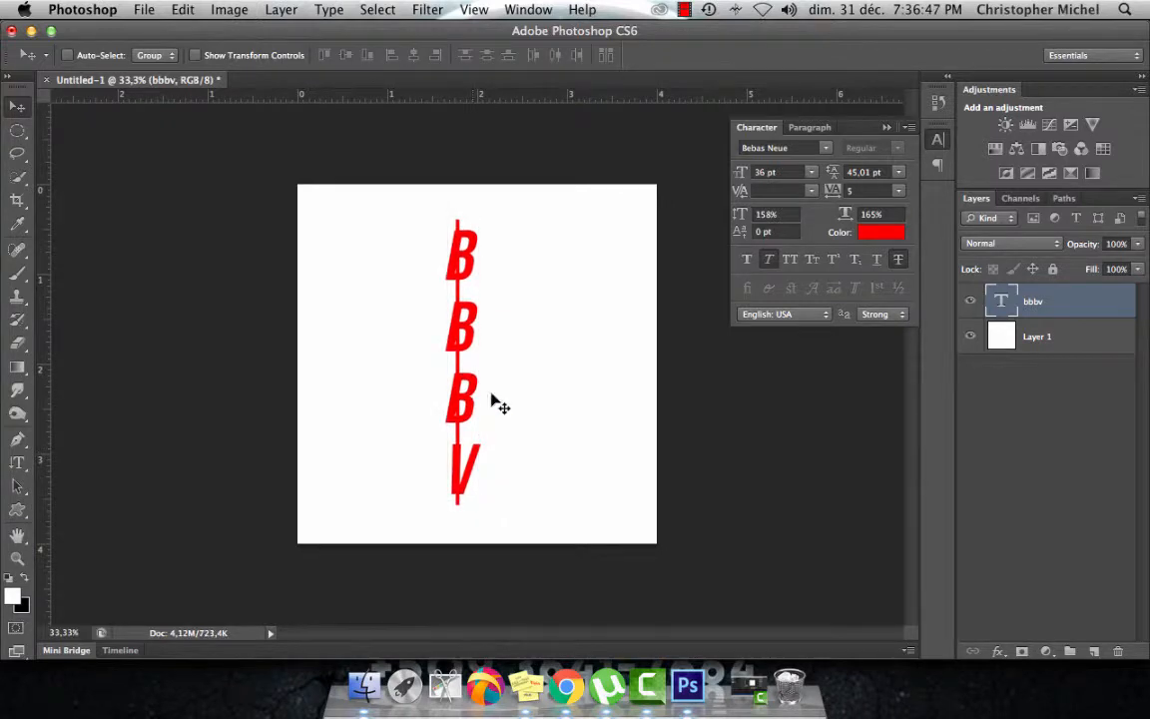
pyautogui.click(899, 260)
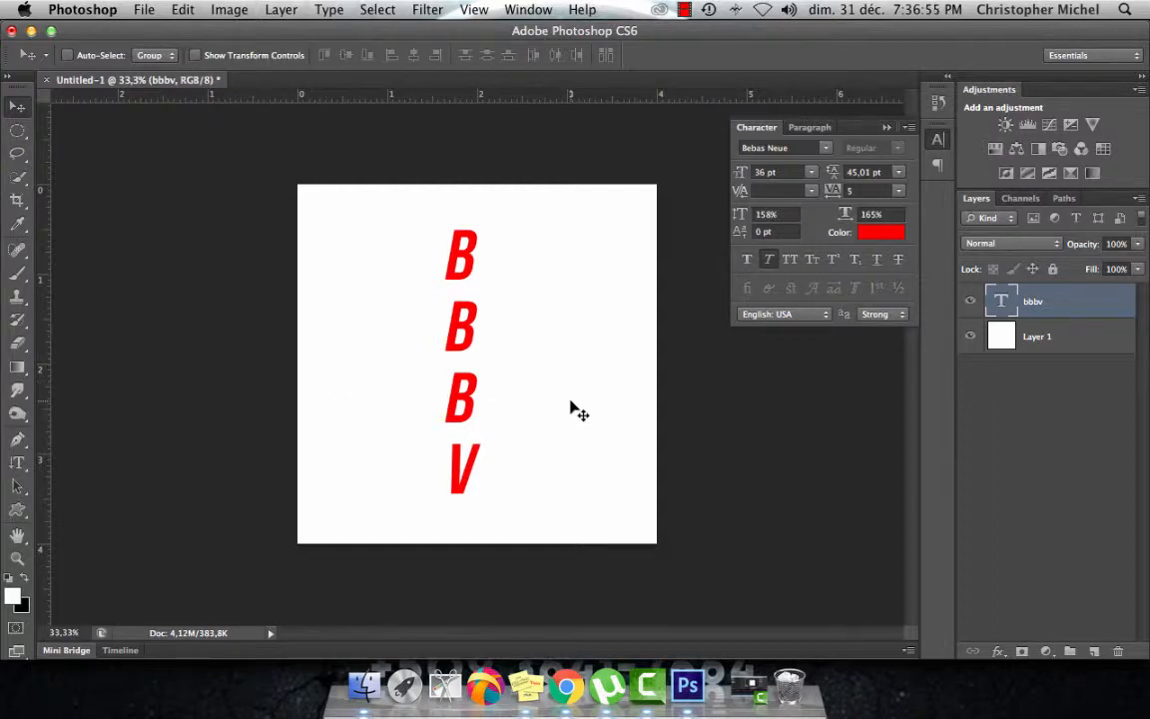
# Step: Delete the vertical text layer and write CREATION MULTIMEDIA with the Horizontal Type tool on the canvas
pyautogui.press('Delete')
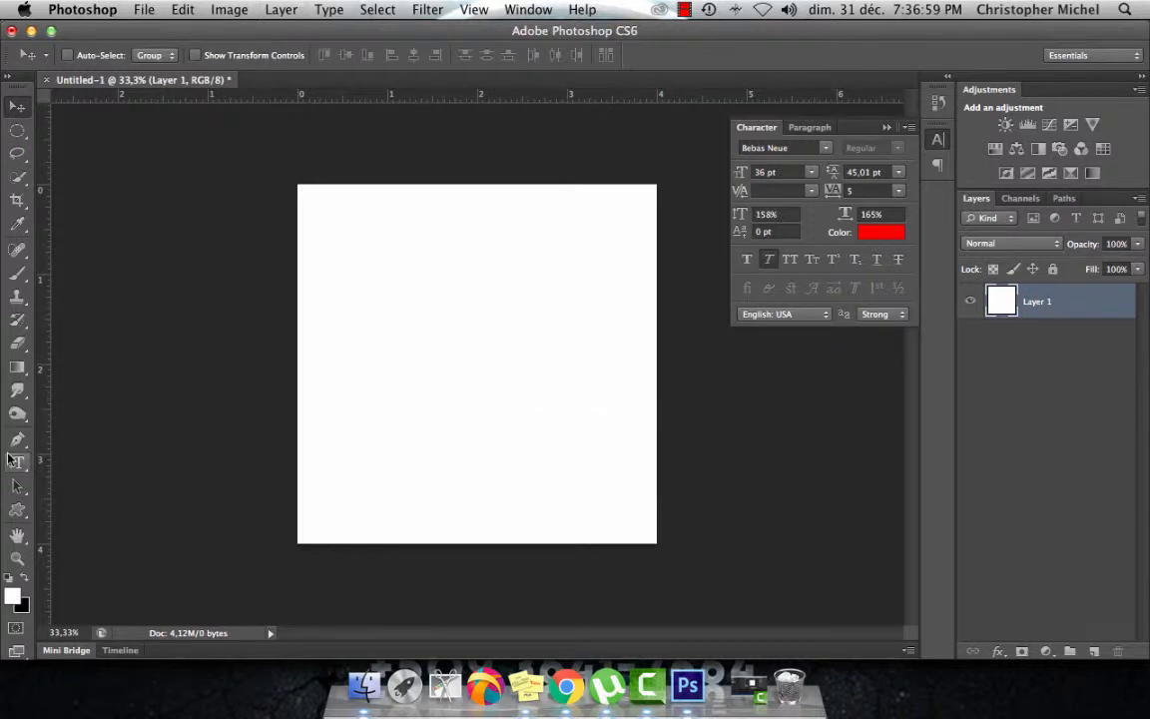
pyautogui.moveTo(22, 474); pyautogui.dragTo(62, 466)
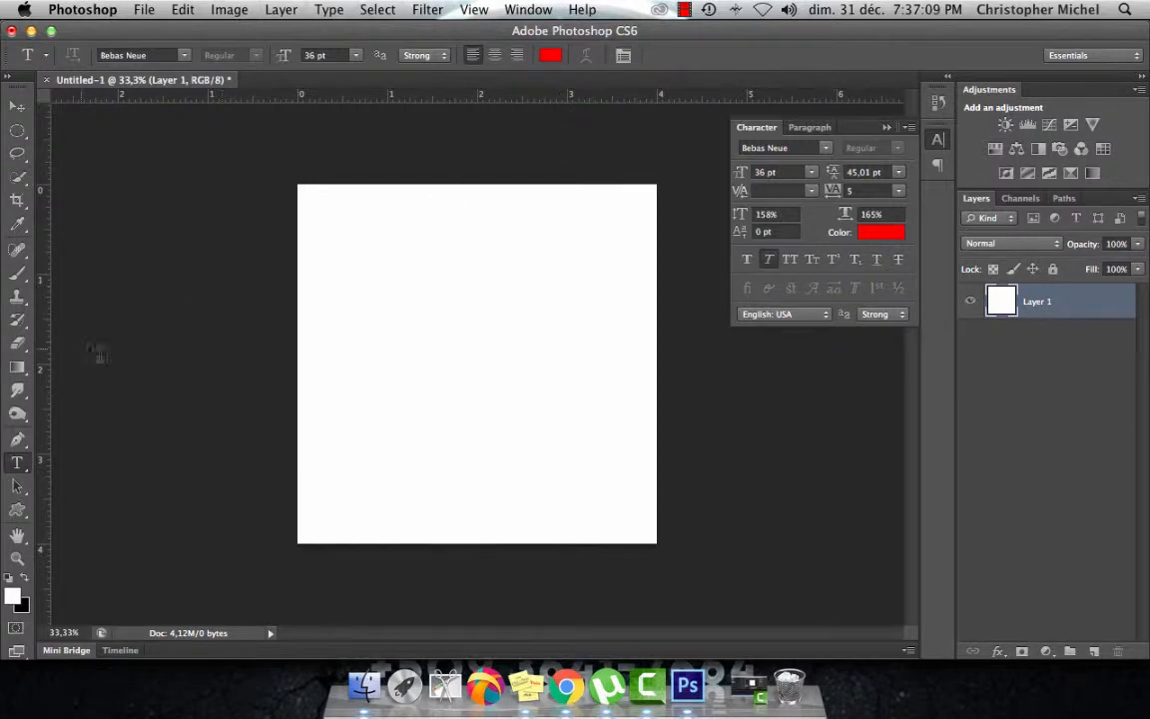
pyautogui.click(451, 341)
pyautogui.write('CRE')
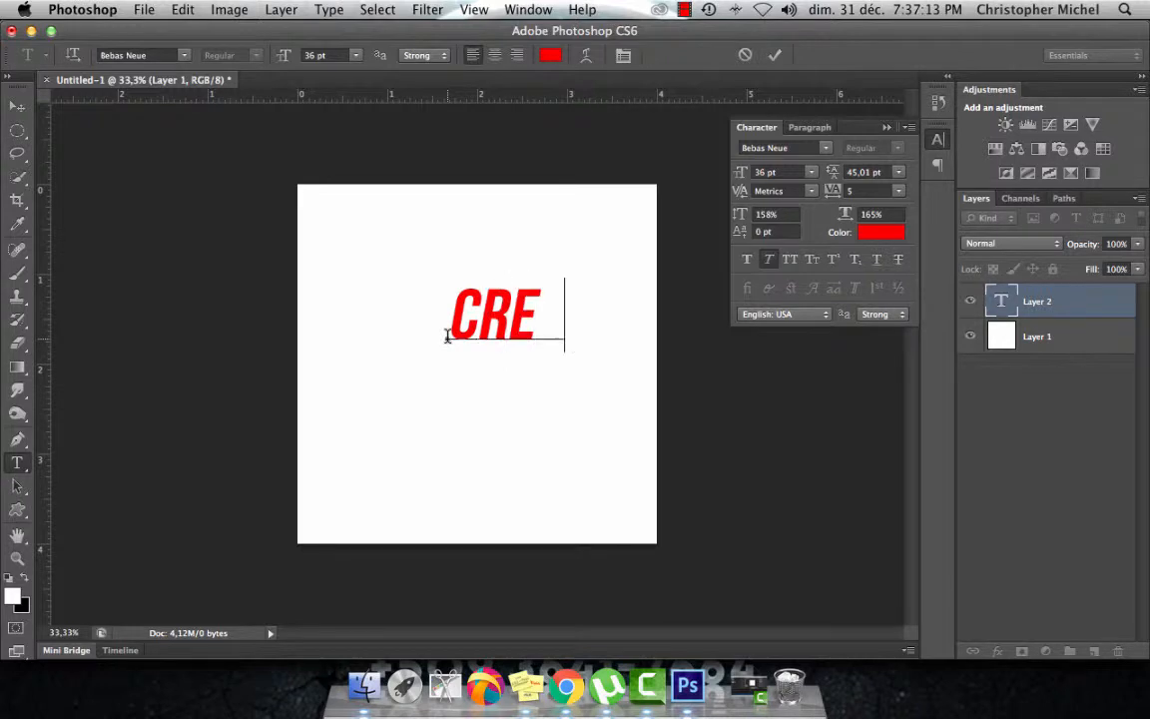
pyautogui.write('ATION')
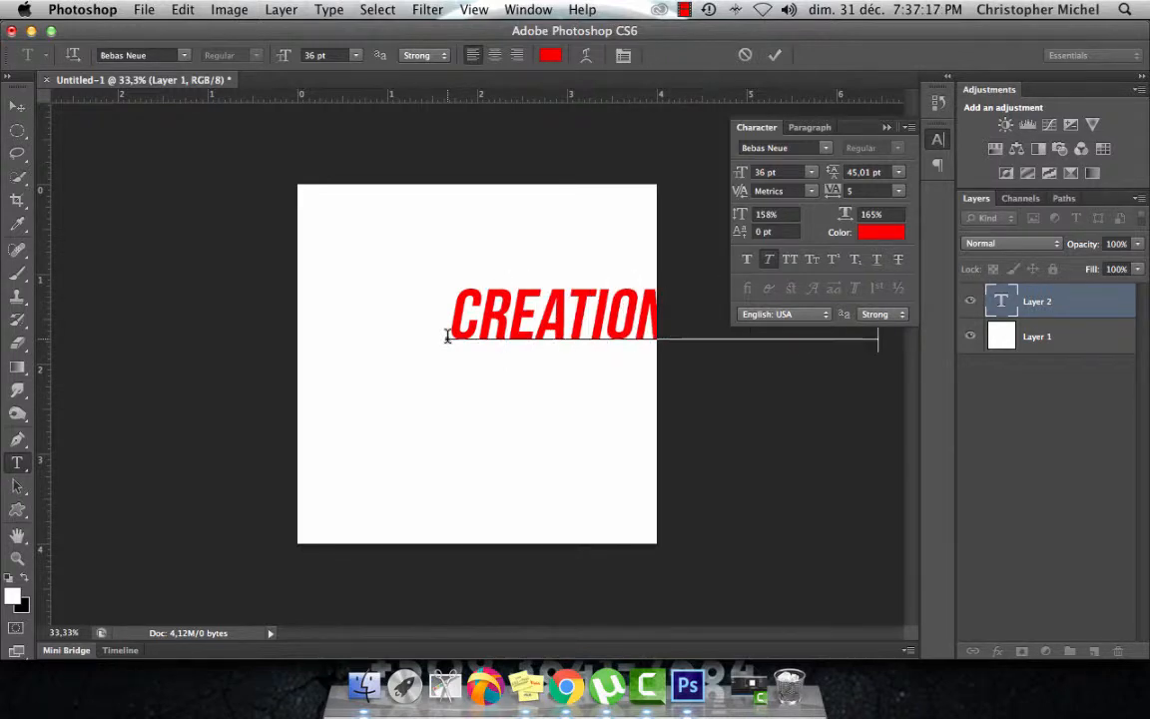
pyautogui.write(" D'AFFIE")
# Step: Set the CREATION MULTIMEDIA text size to 22 pt and reposition the line to fit within the canvas width
pyautogui.moveTo(499, 210); pyautogui.dragTo(211, 256)
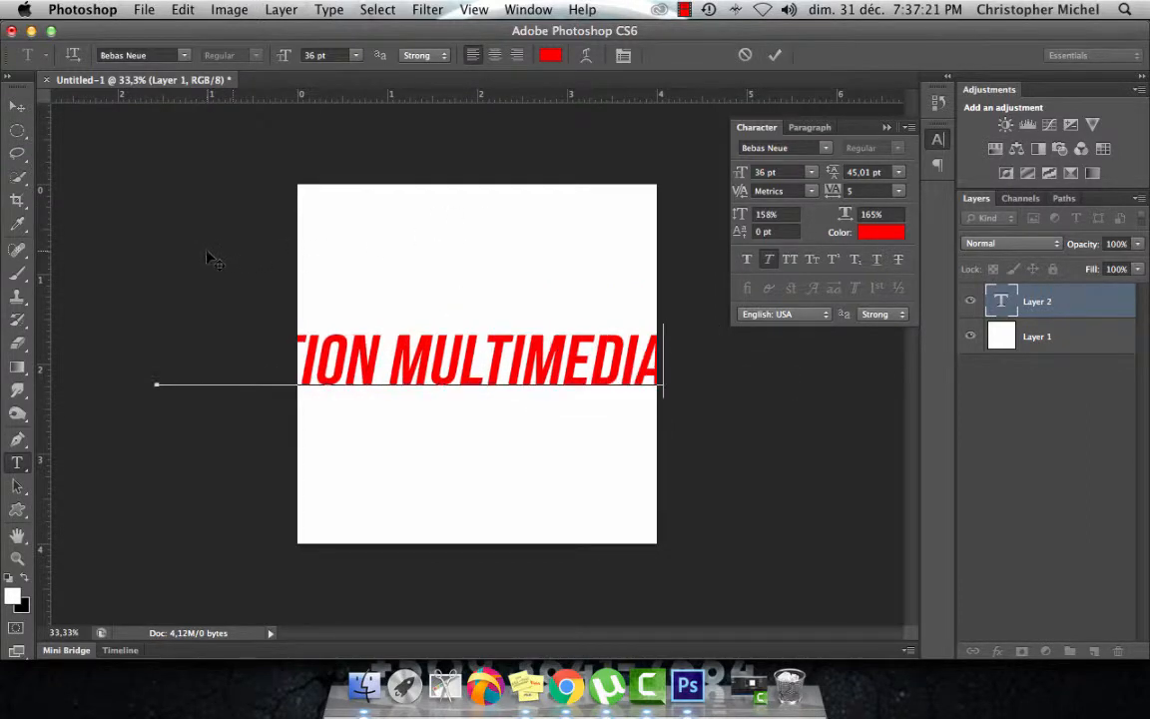
pyautogui.tripleClick(399, 343)
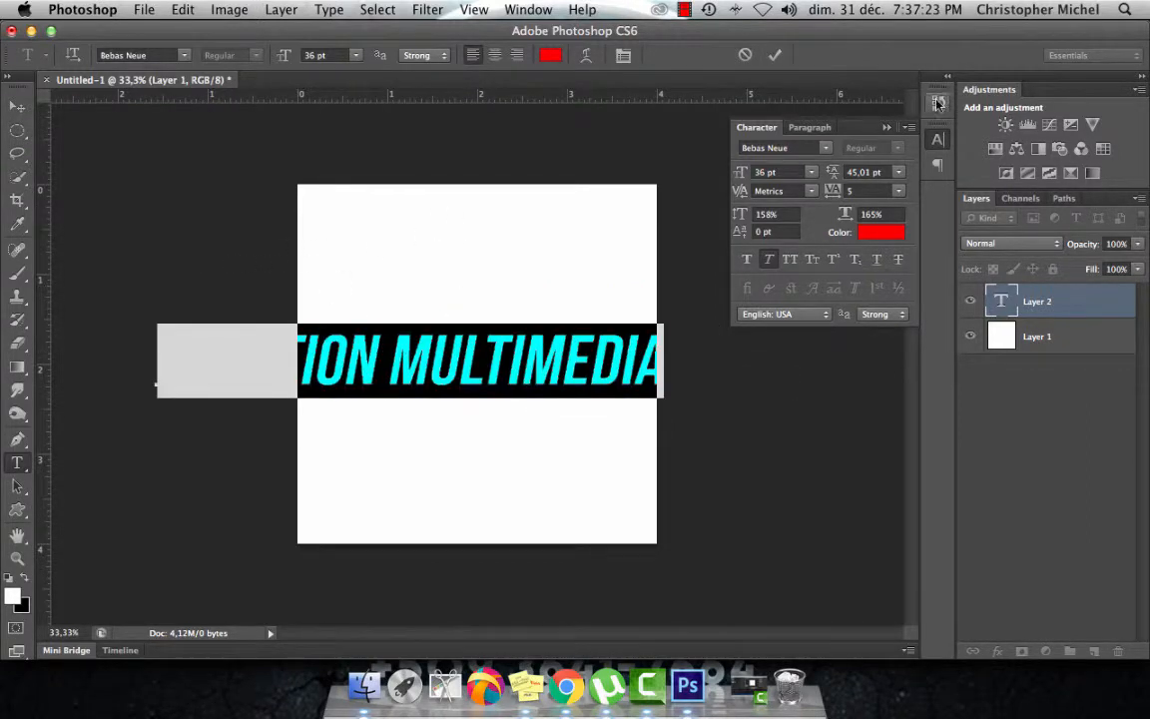
pyautogui.moveTo(741, 177); pyautogui.dragTo(729, 180)
pyautogui.moveTo(576, 221); pyautogui.dragTo(681, 208)
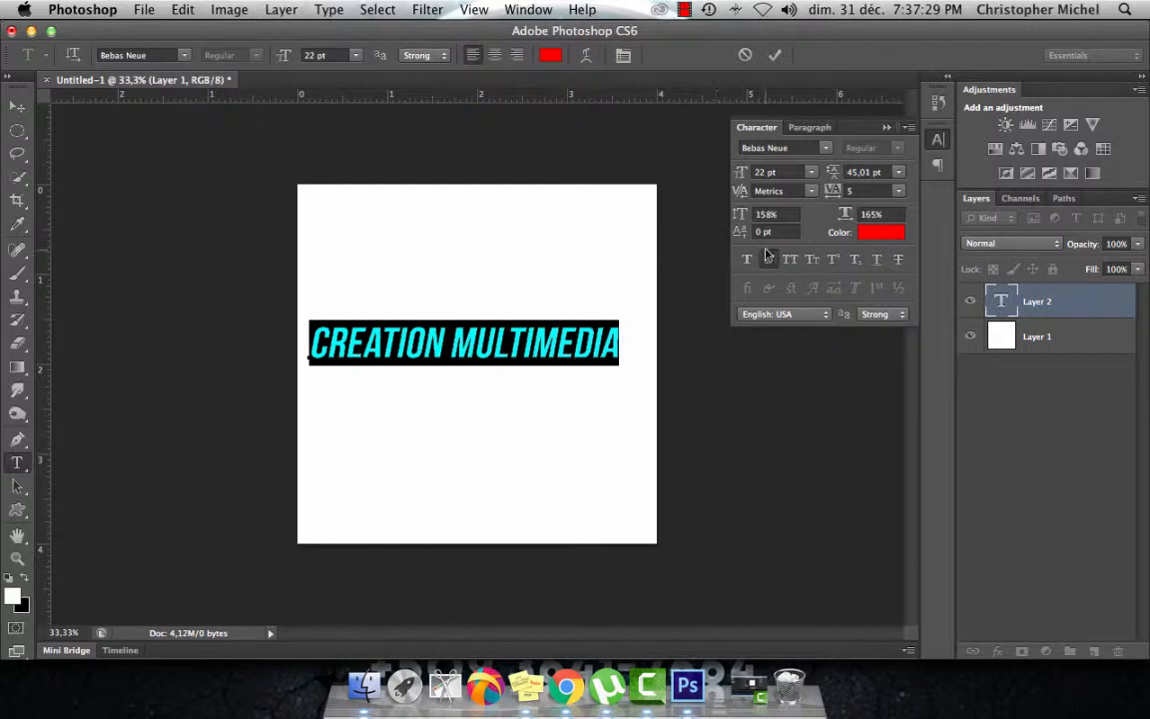
# Step: Turn off faux italic for the CREATION MULTIMEDIA text and commit it with the color set to black (000000)
pyautogui.press('super+shift+i')
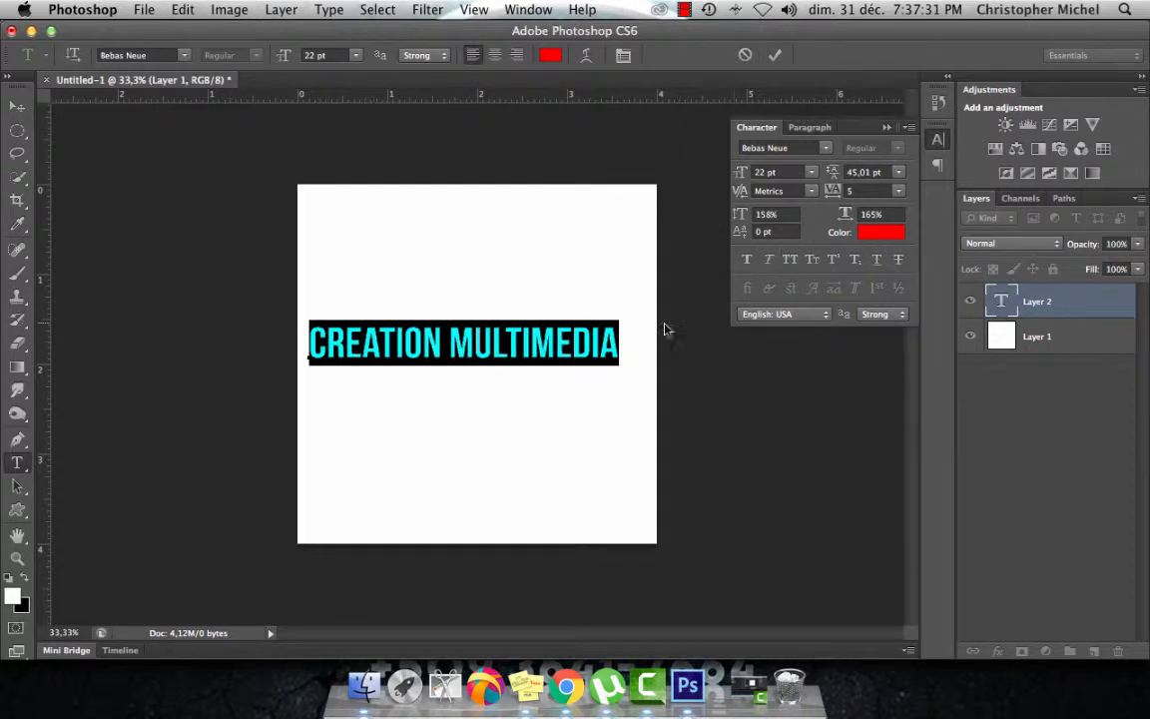
pyautogui.click(879, 232)
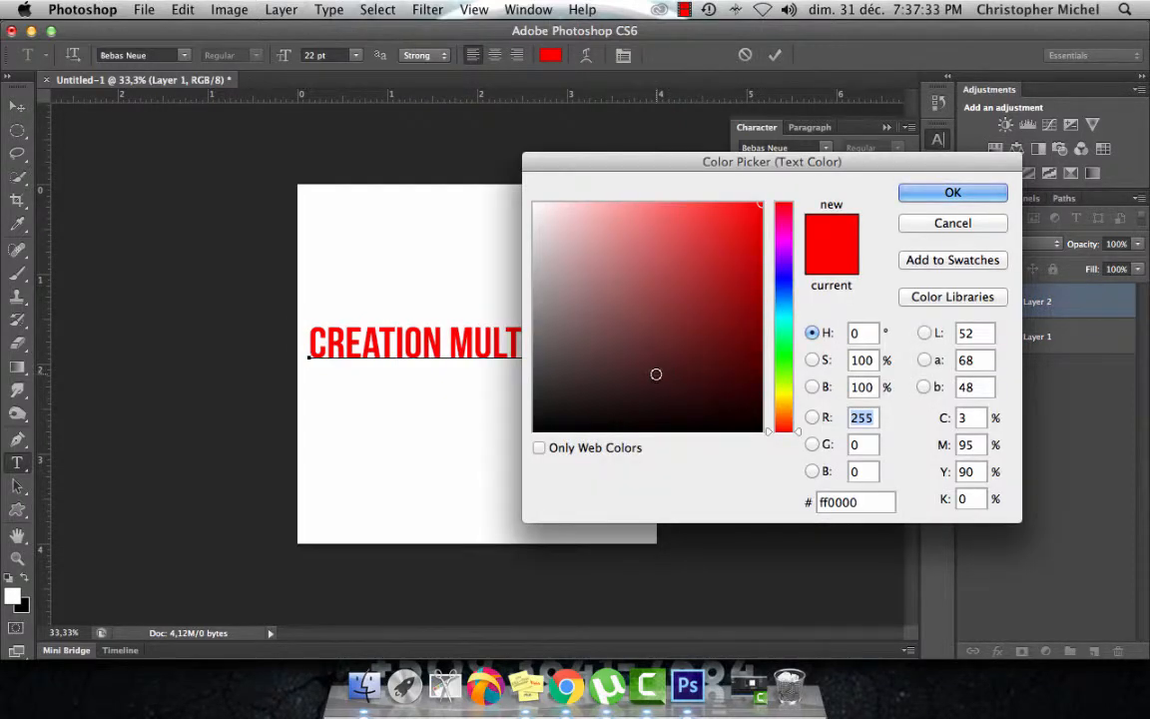
pyautogui.moveTo(655, 374); pyautogui.dragTo(466, 480)
pyautogui.click(952, 191)
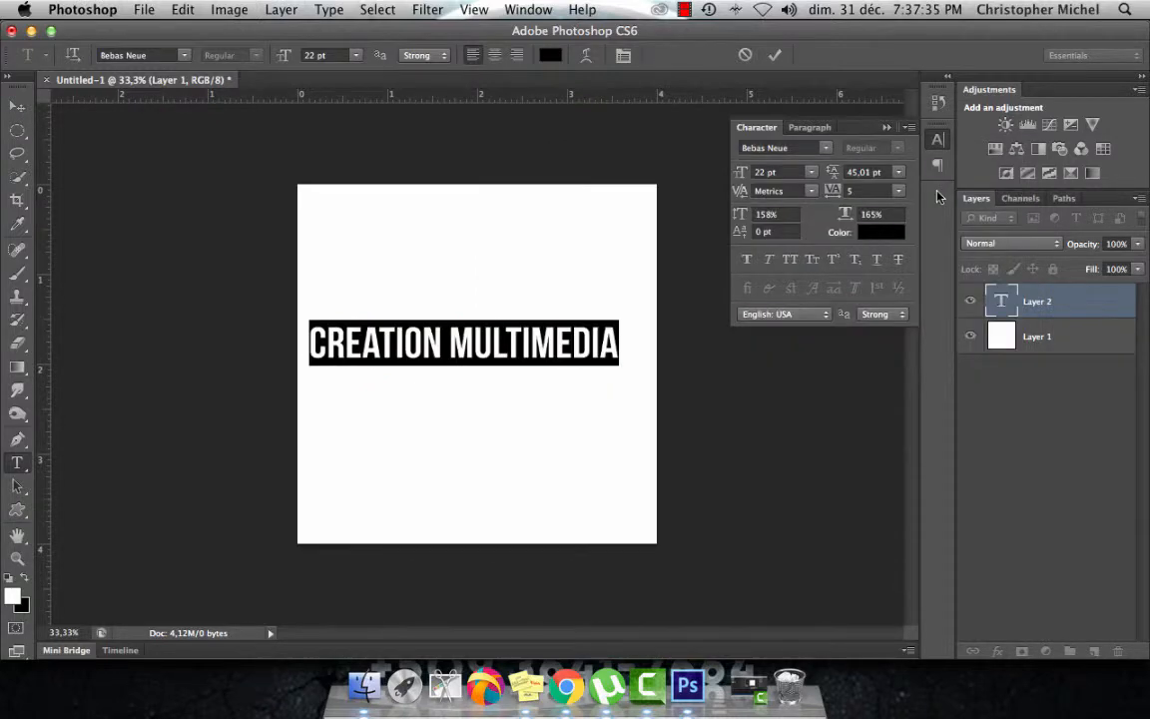
pyautogui.click(17, 106)
# Step: Check the text color of the whole CREATION MULTIMEDIA line in the color picker
pyautogui.click(12, 487)
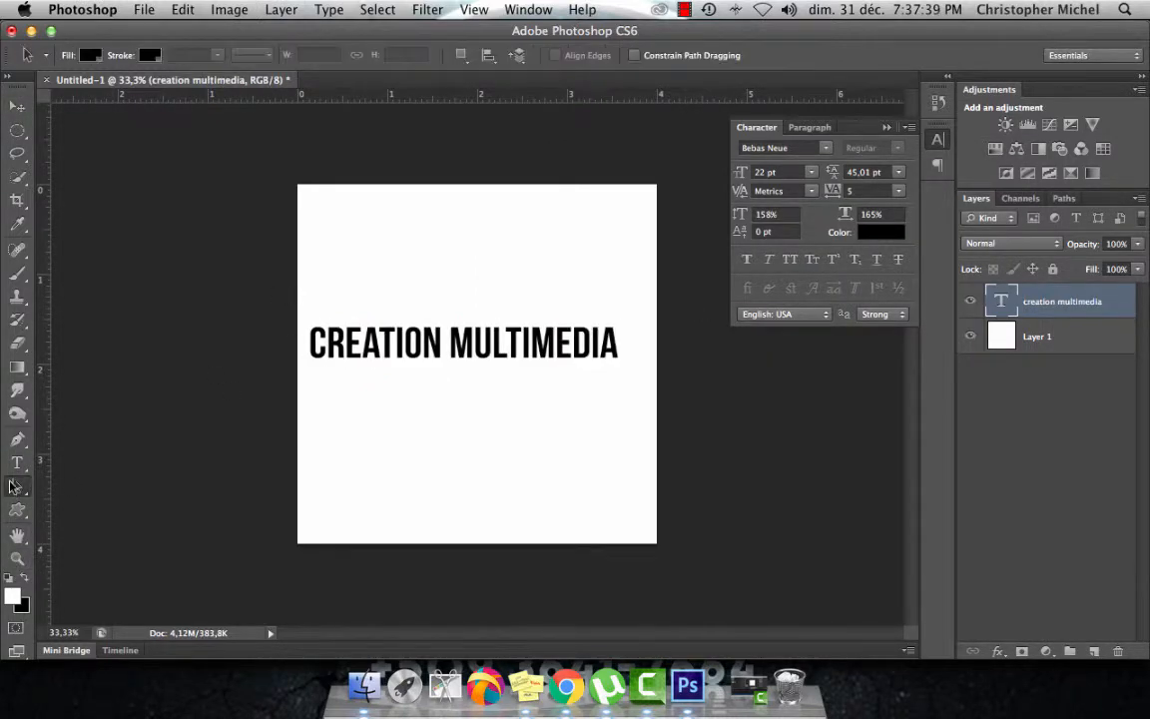
pyautogui.click(17, 462)
pyautogui.tripleClick(452, 334)
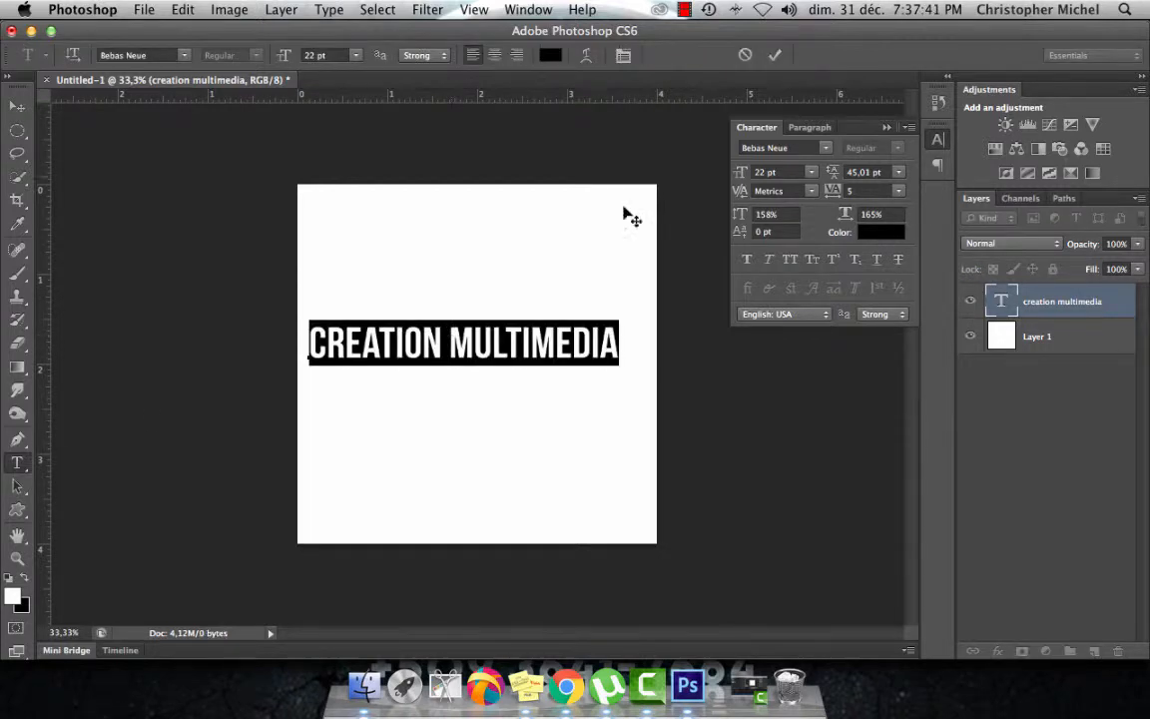
pyautogui.click(550, 55)
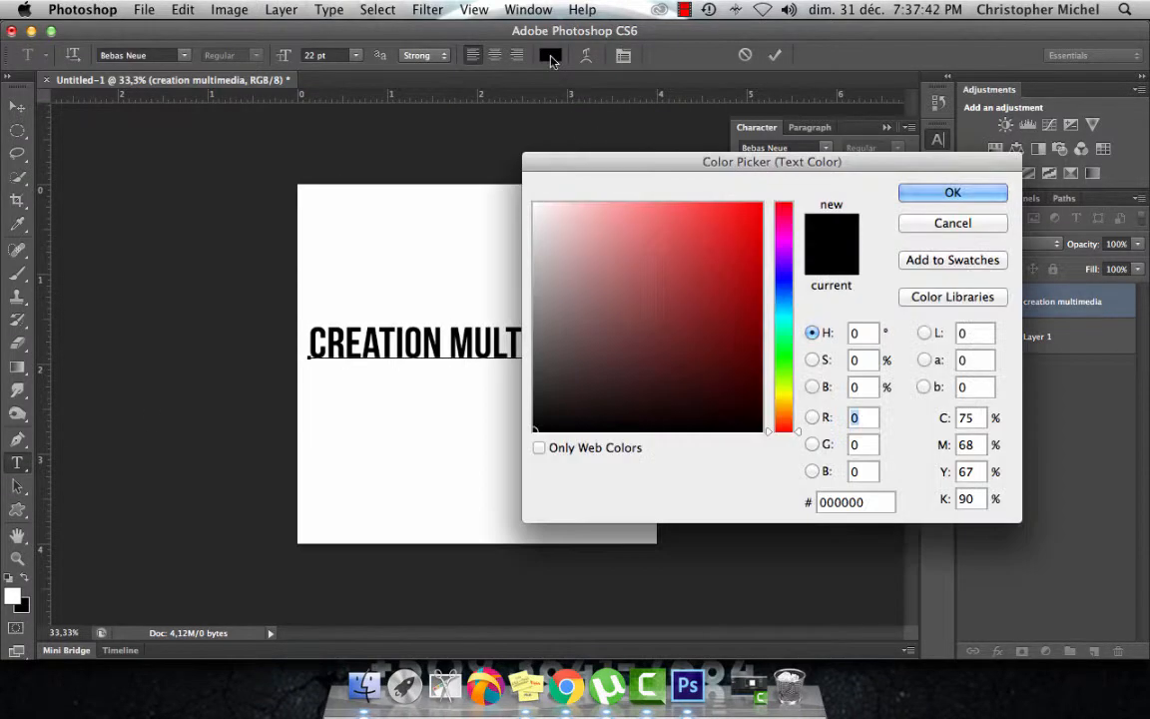
pyautogui.click(927, 190)
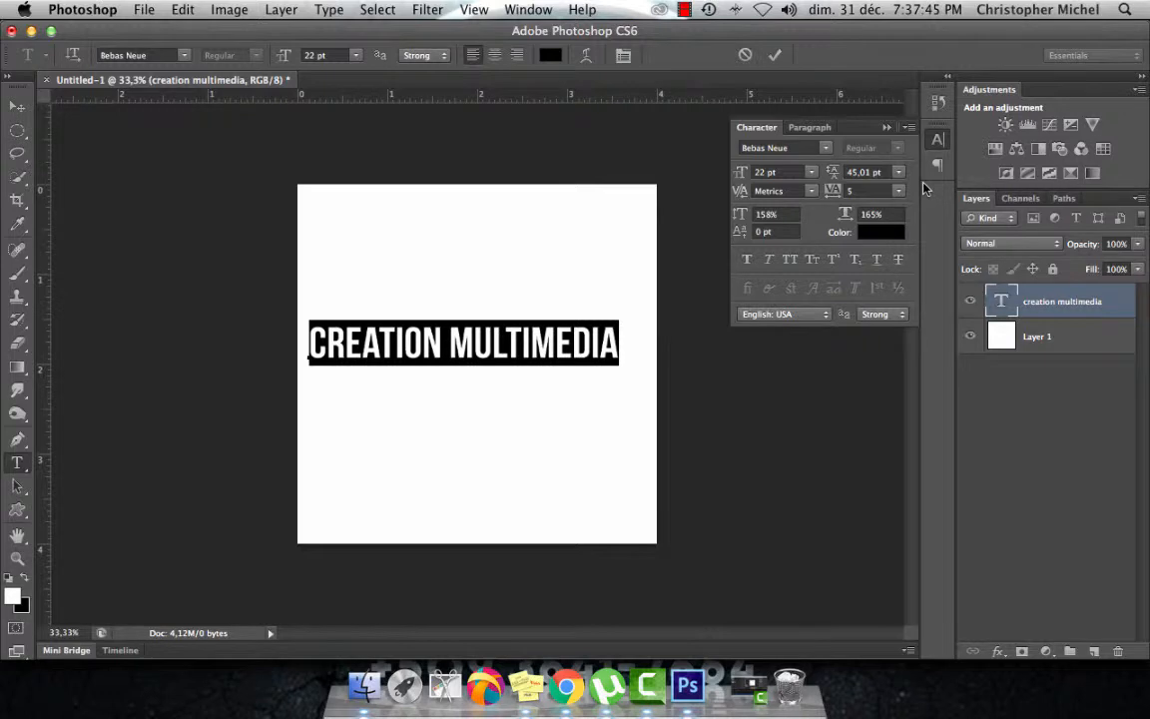
pyautogui.click(17, 107)
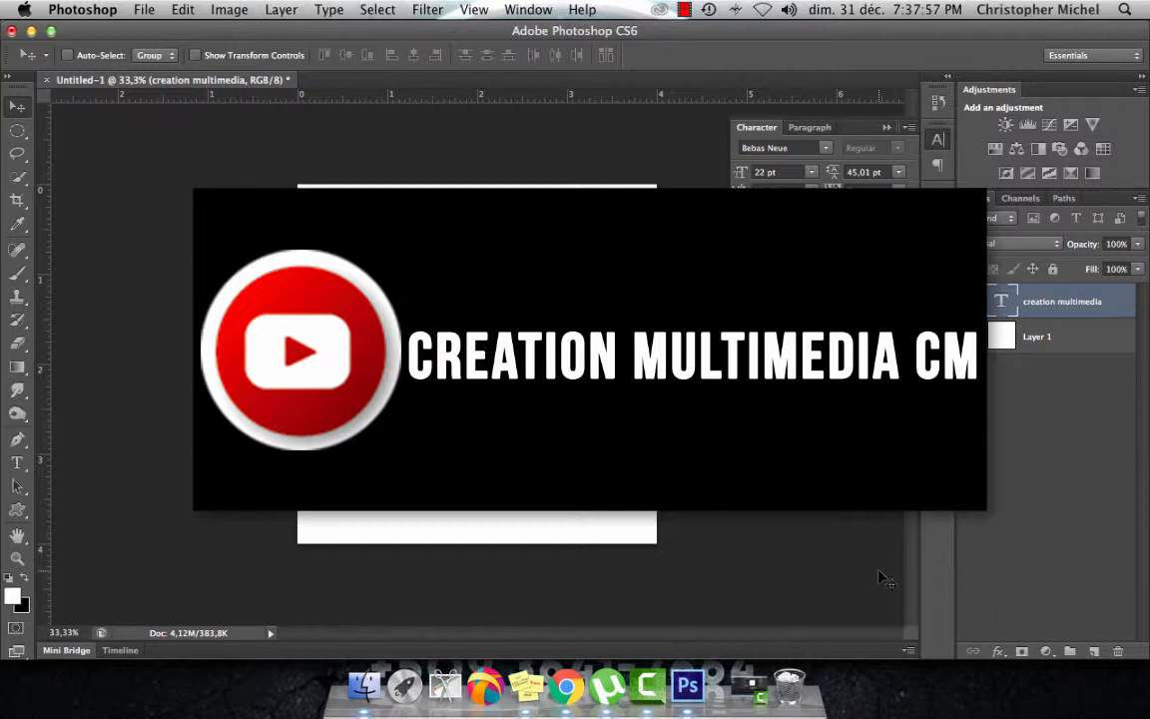
pyautogui.click(683, 10)
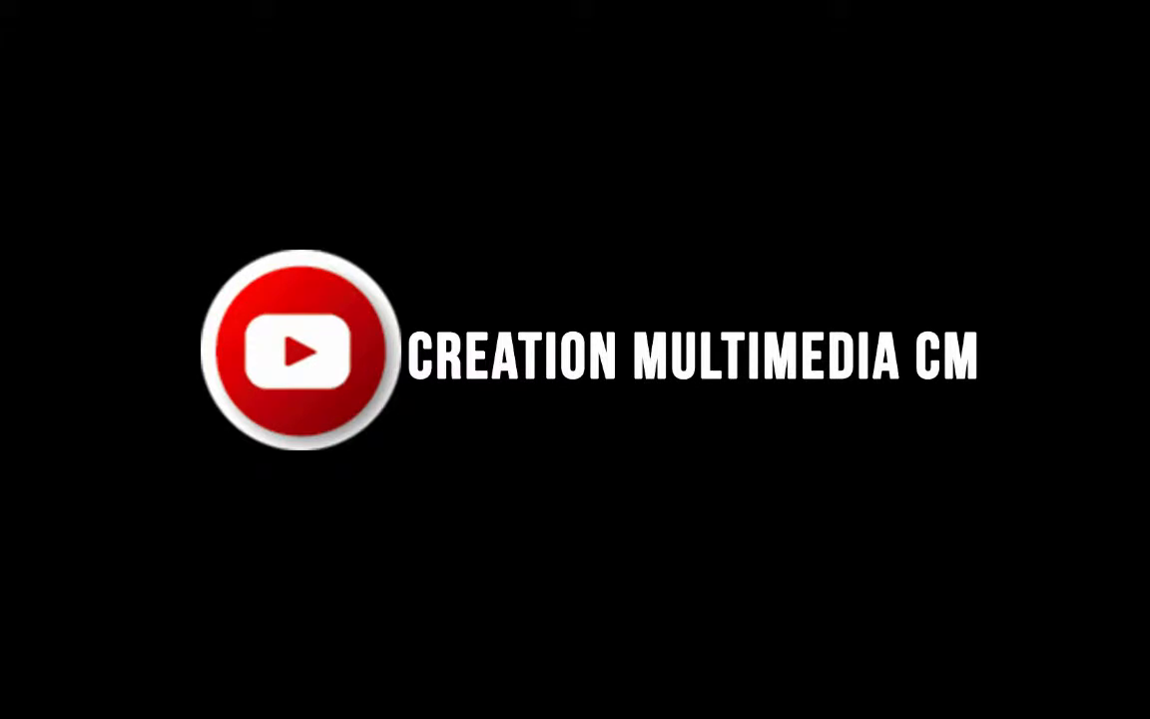